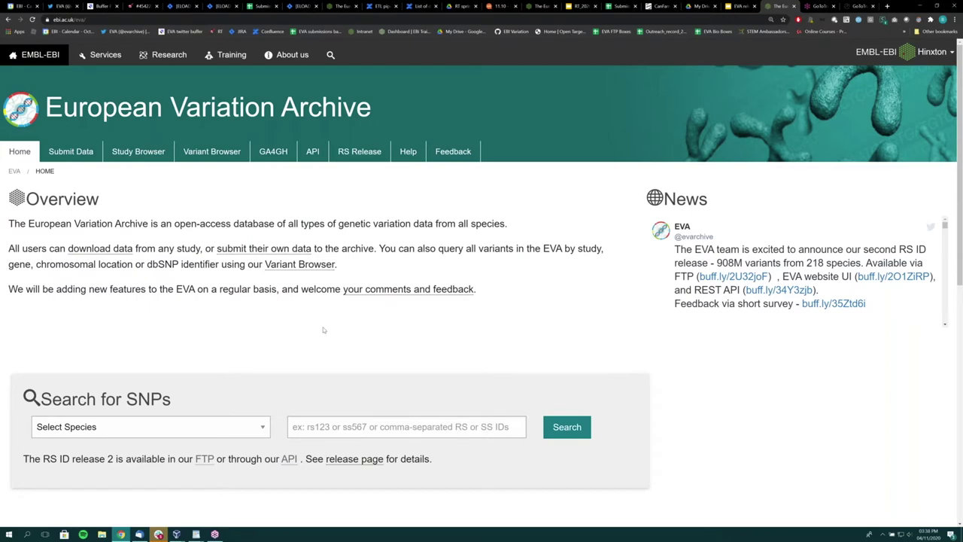
scroll(323, 329, down, 6)
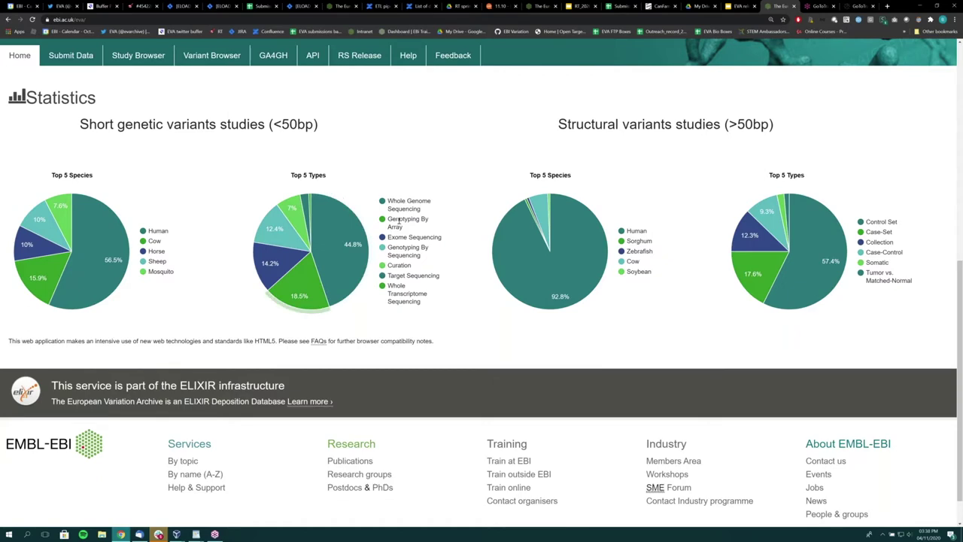
scroll(398, 217, up, 3)
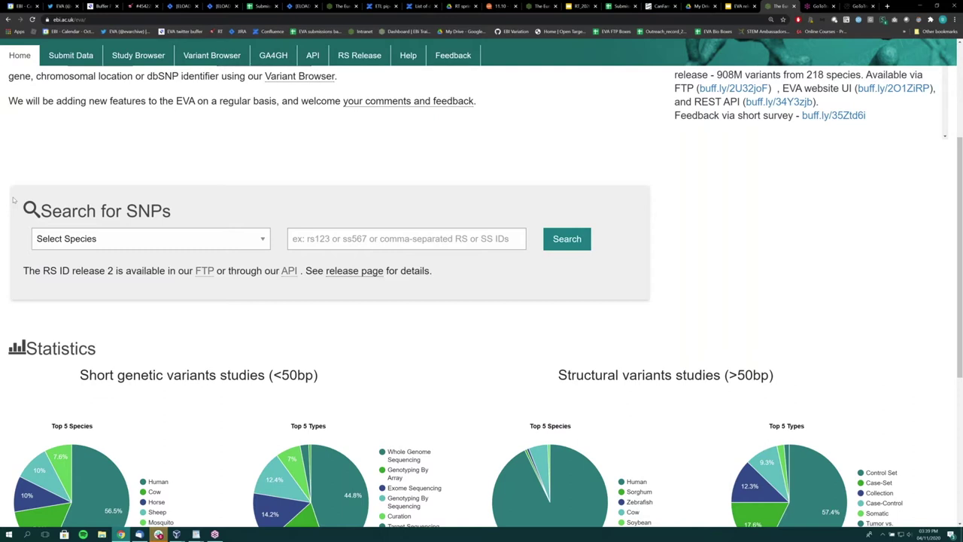
Choose Human / GRCh37 as the species for the SNP search
click(253, 237)
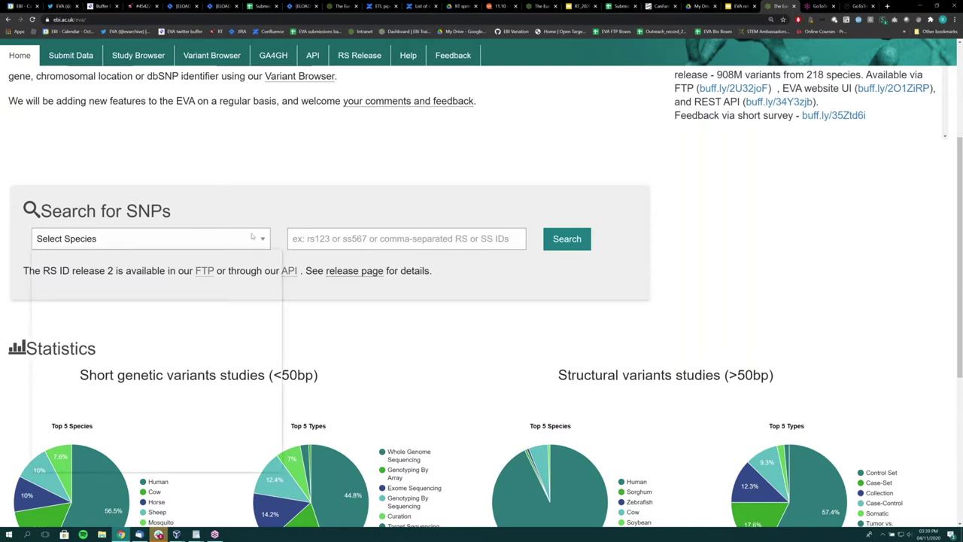
scroll(149, 401, down, 4)
scroll(149, 402, down, 4)
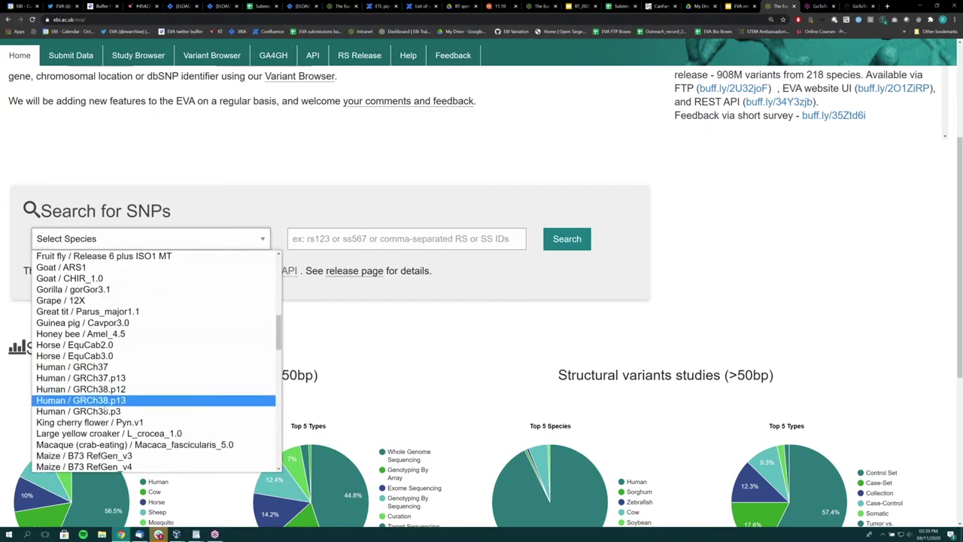
click(105, 367)
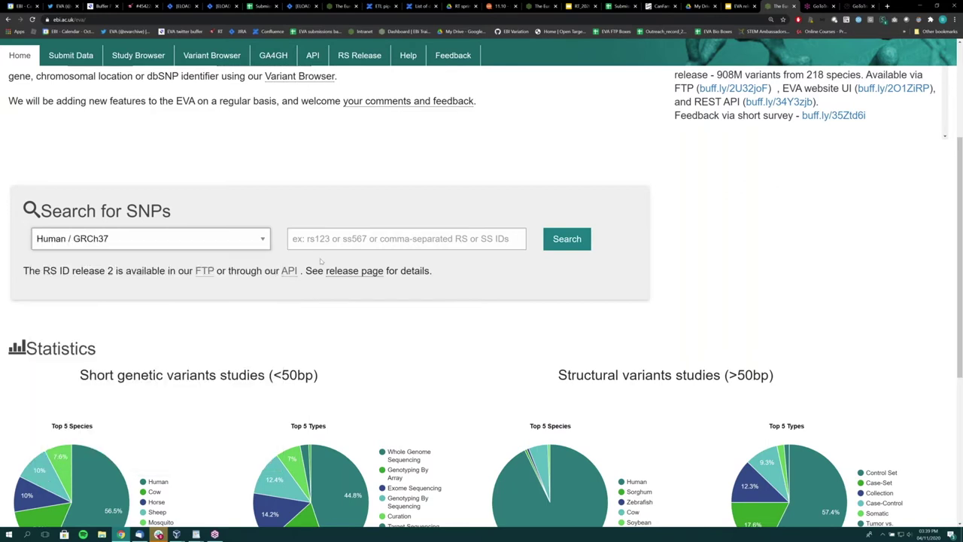
Search for the RS ID rs123 to show its variant summary
click(322, 240)
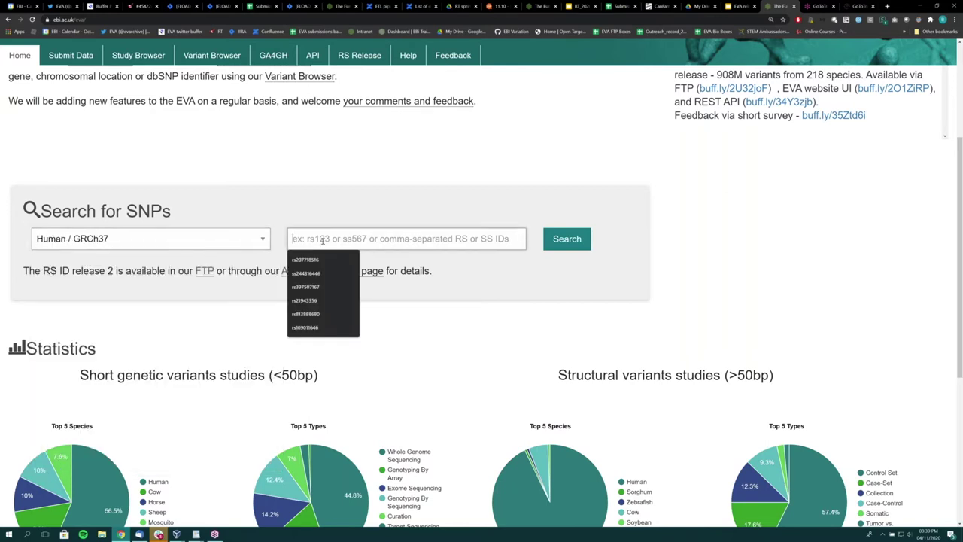
text(rs123)
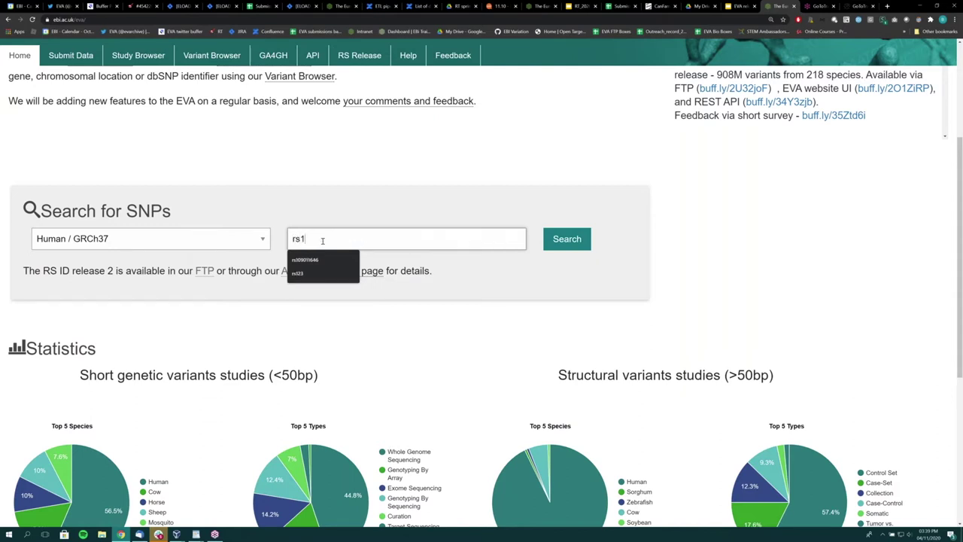
click(566, 241)
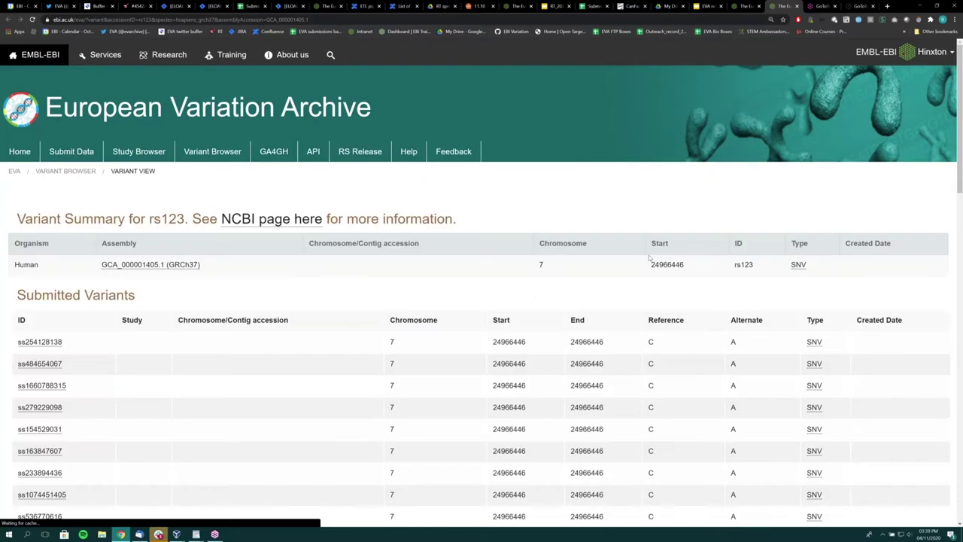
Look over rs123's Submitted Variants table, then return to the EVA home page tab
scroll(446, 278, down, 3)
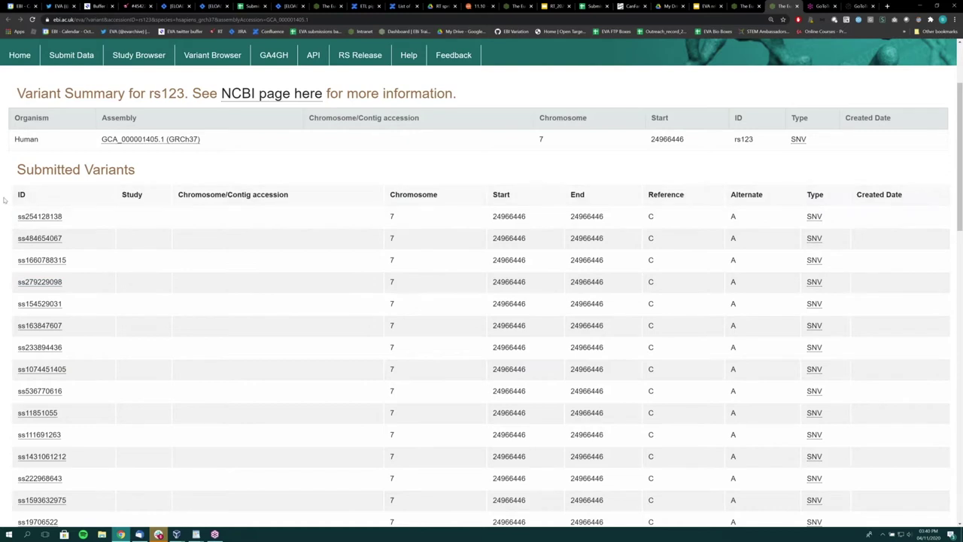
scroll(90, 255, up, 2)
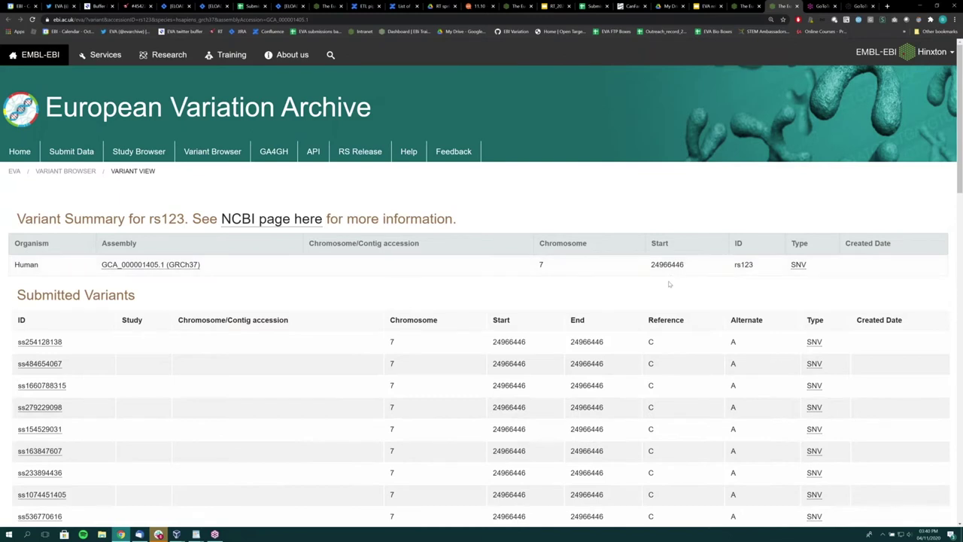
click(738, 7)
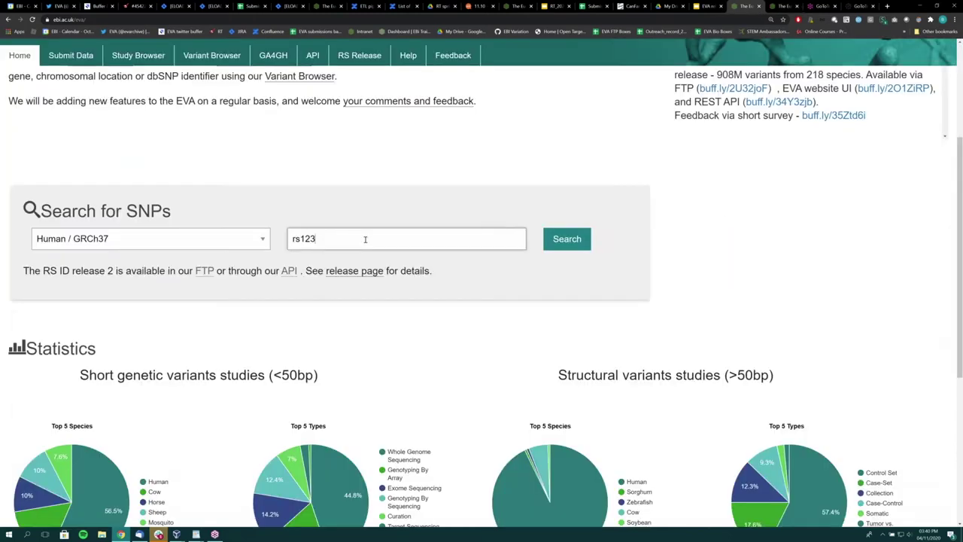
Erase rs123 from the SNP search box, keeping Human / GRCh37 selected
key(ctrl+a)
key(BackSpace)
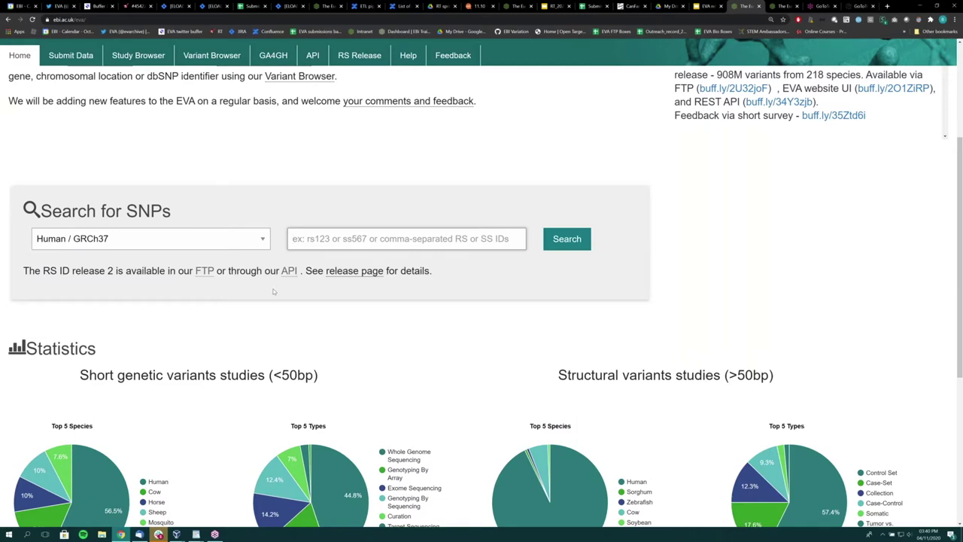
scroll(274, 291, up, 3)
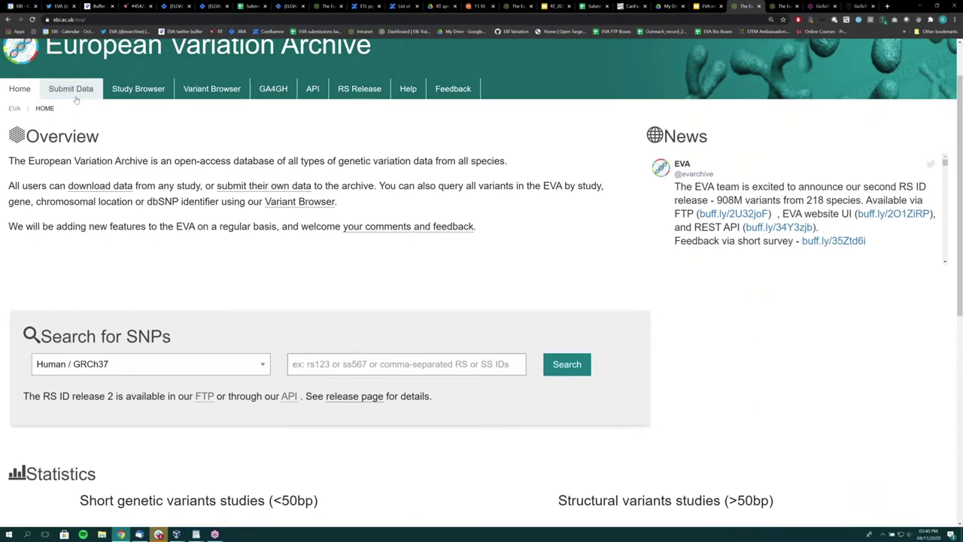
Read the Submit Data page's data requirements and key submission stages
click(75, 97)
scroll(244, 250, down, 1)
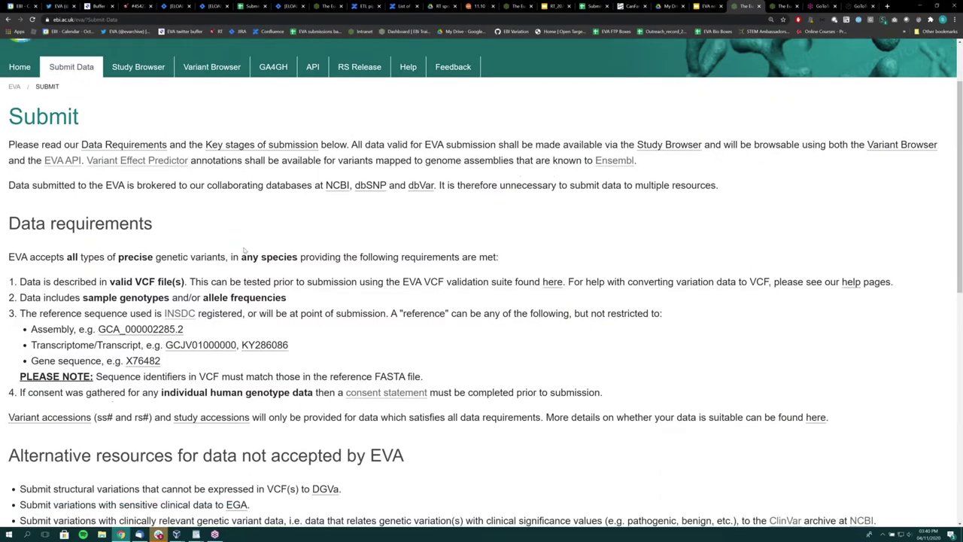
scroll(244, 250, down, 3)
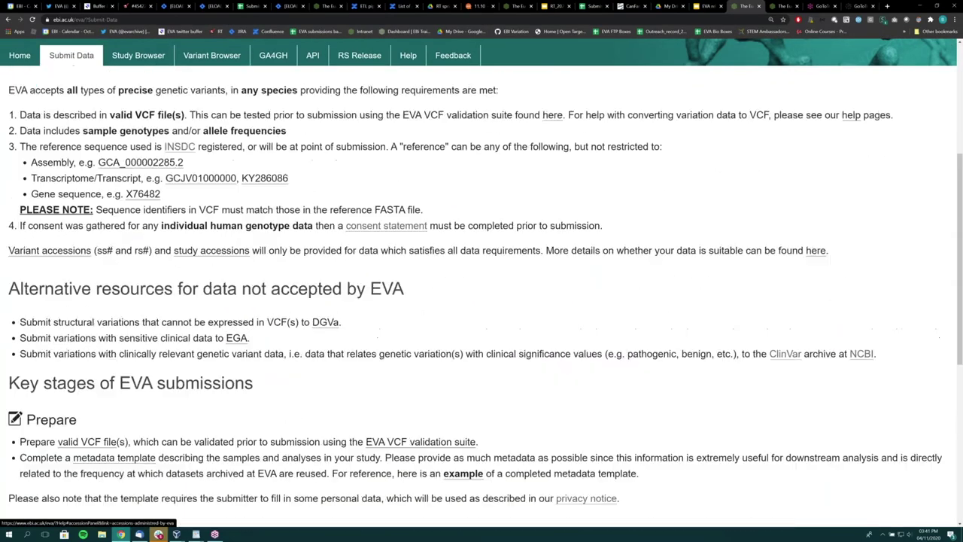
scroll(259, 268, up, 3)
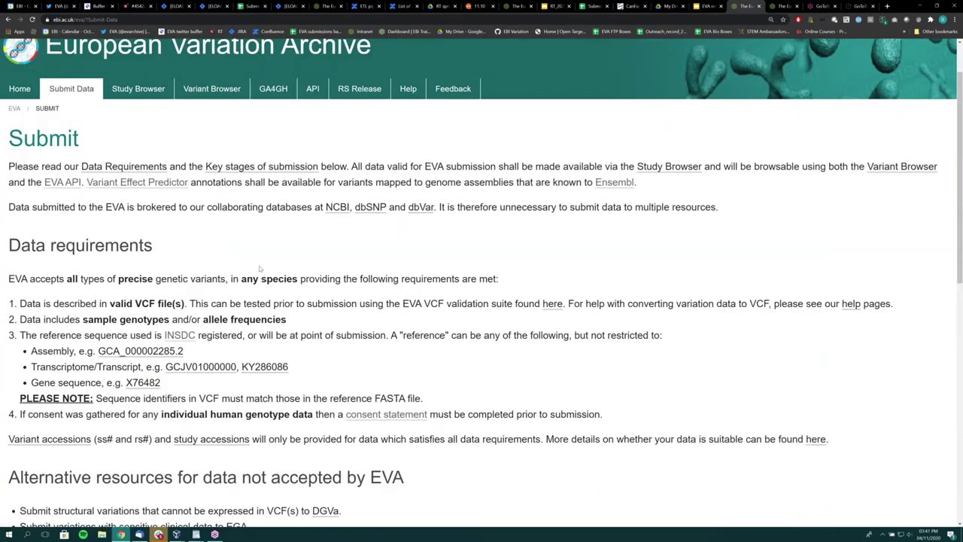
scroll(259, 268, down, 1)
triple_click(112, 182)
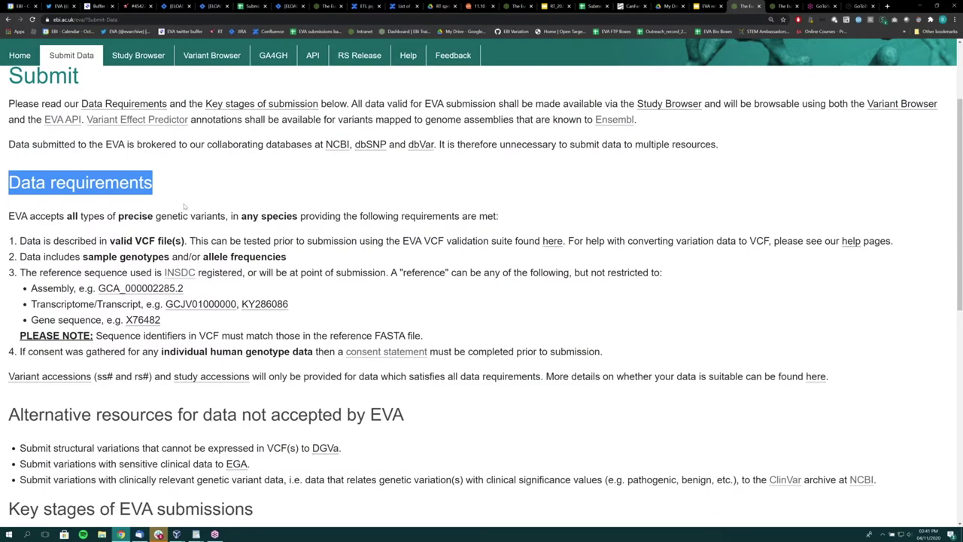
scroll(185, 206, down, 1)
scroll(189, 312, down, 1)
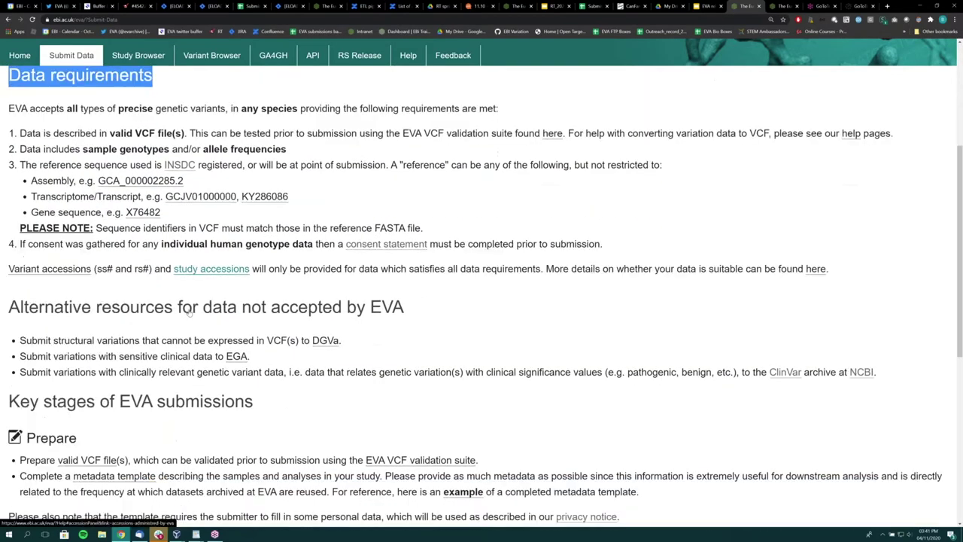
scroll(188, 311, down, 1)
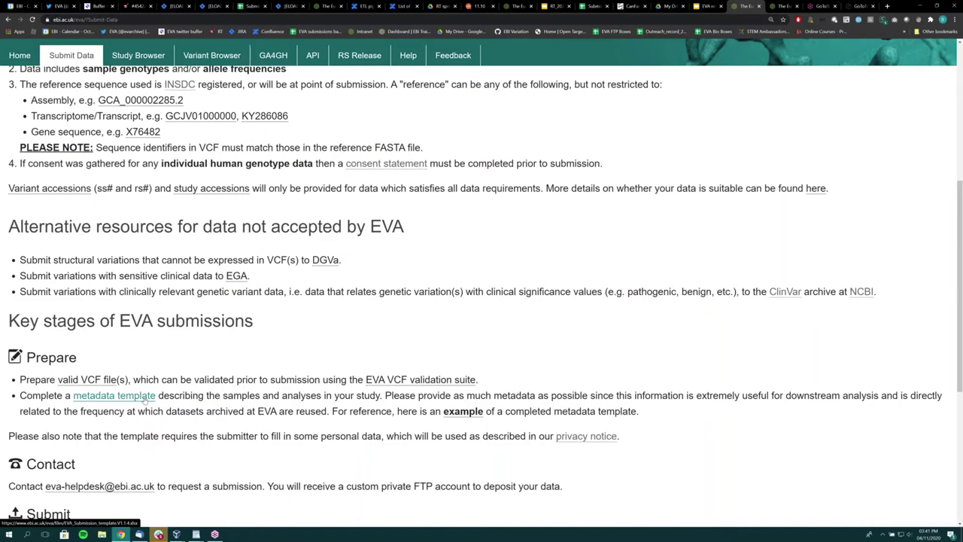
scroll(143, 401, up, 1)
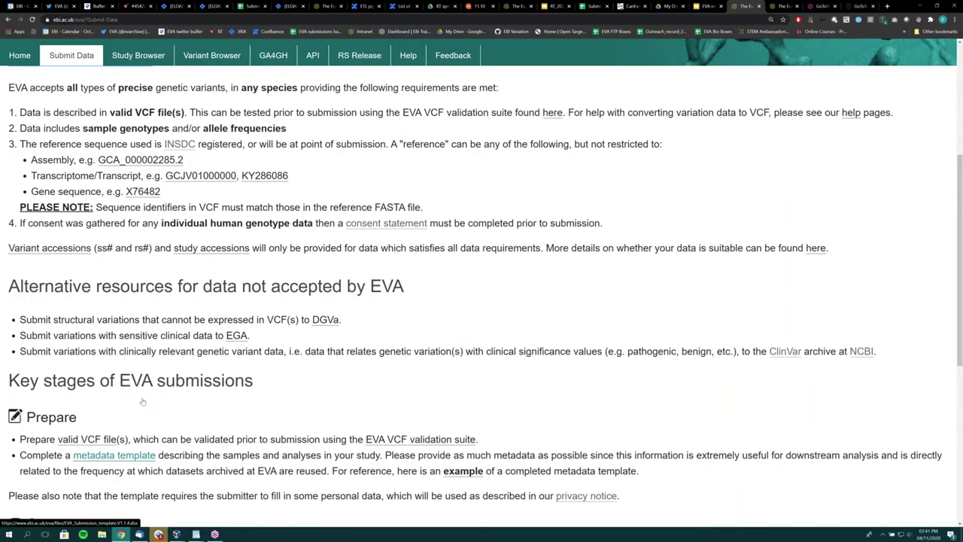
scroll(143, 400, up, 1)
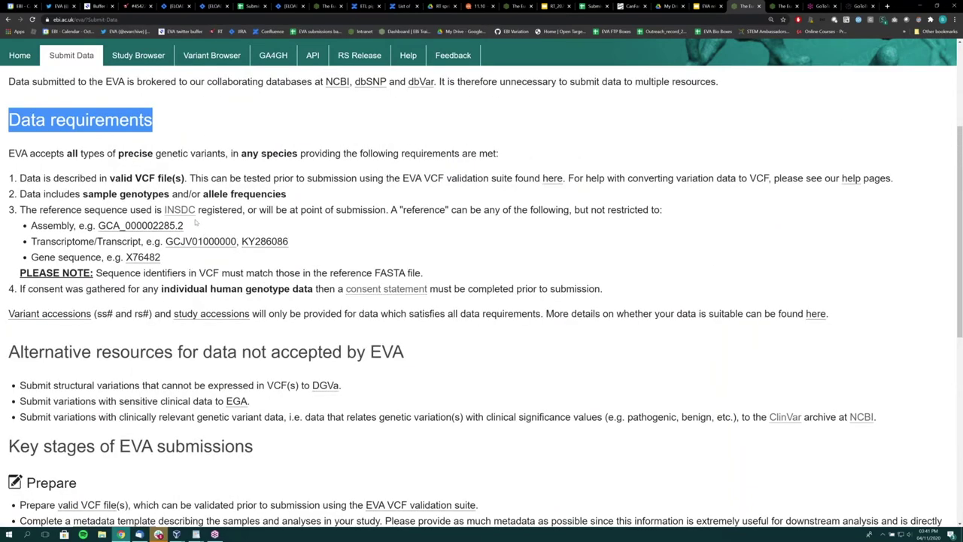
scroll(181, 244, up, 1)
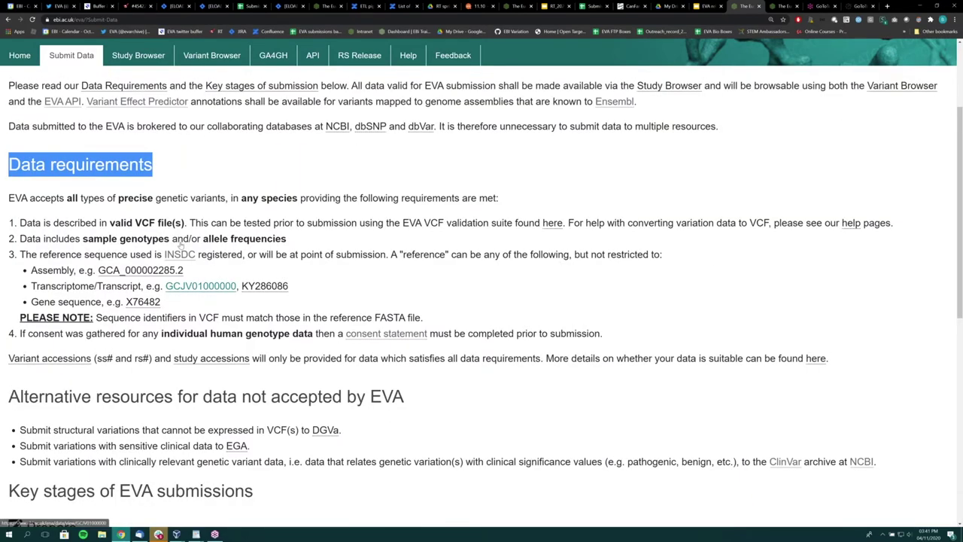
scroll(181, 244, up, 1)
click(196, 198)
Go to the Study Browser listing 338 studies across 14 pages
scroll(195, 197, up, 2)
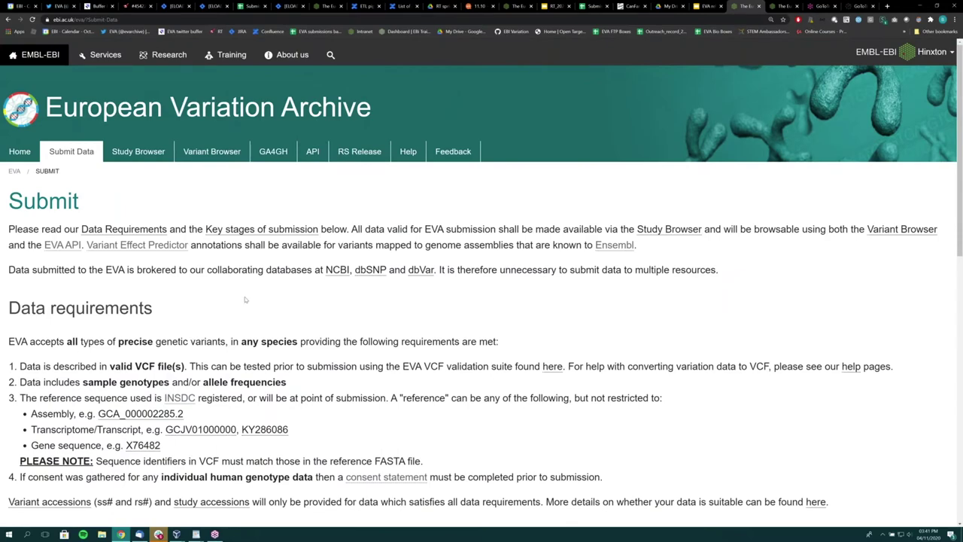
scroll(245, 299, down, 5)
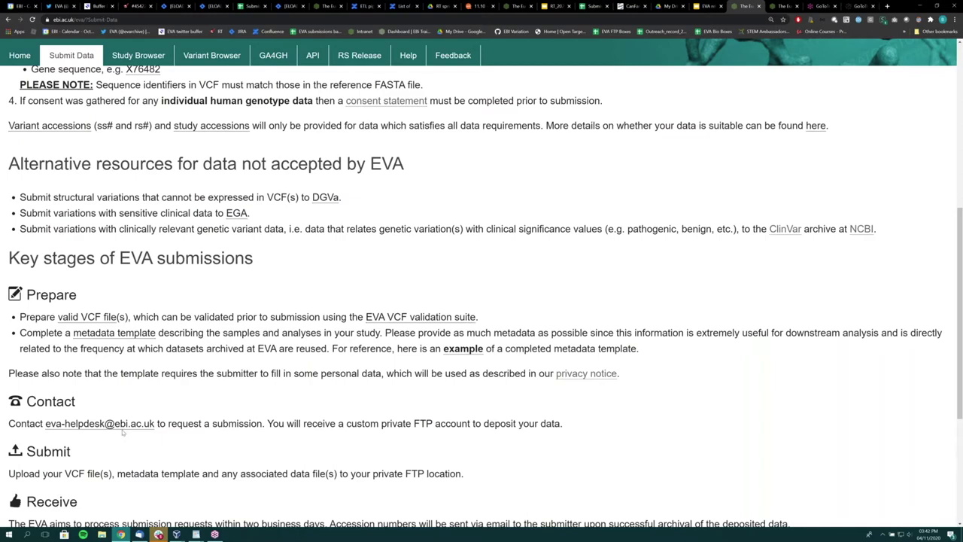
scroll(123, 431, up, 1)
scroll(123, 431, up, 5)
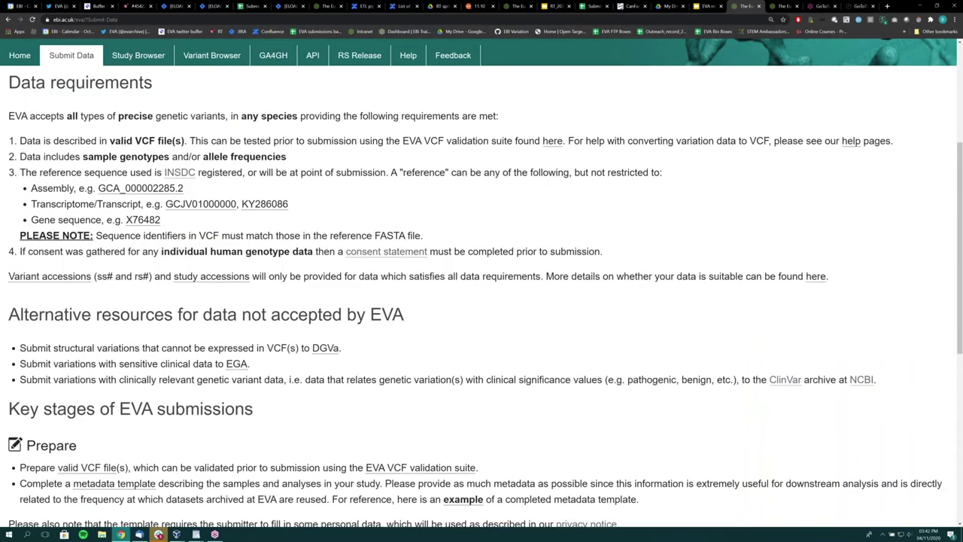
click(139, 154)
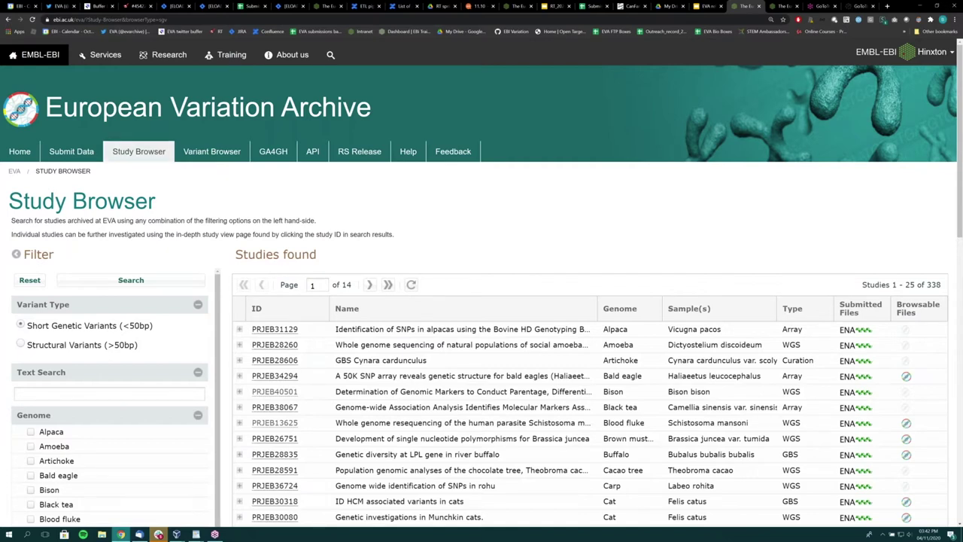
Filter the Study Browser to the Exome Sequencing study type
click(143, 155)
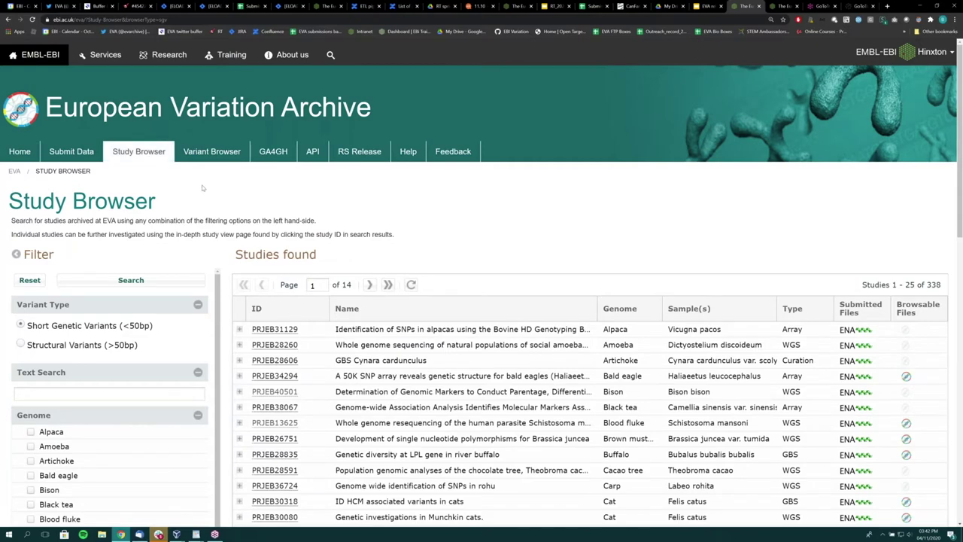
scroll(203, 188, down, 1)
scroll(203, 189, down, 3)
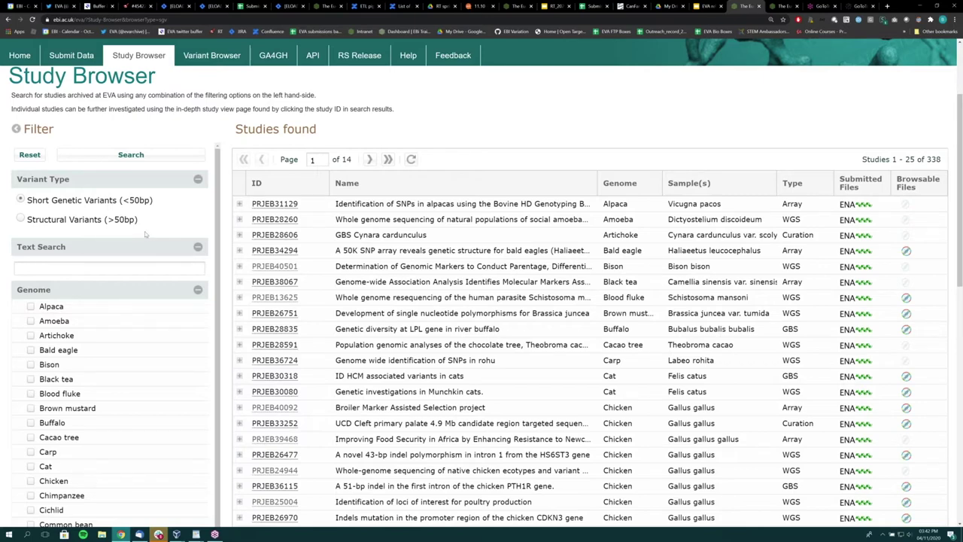
scroll(116, 214, down, 1)
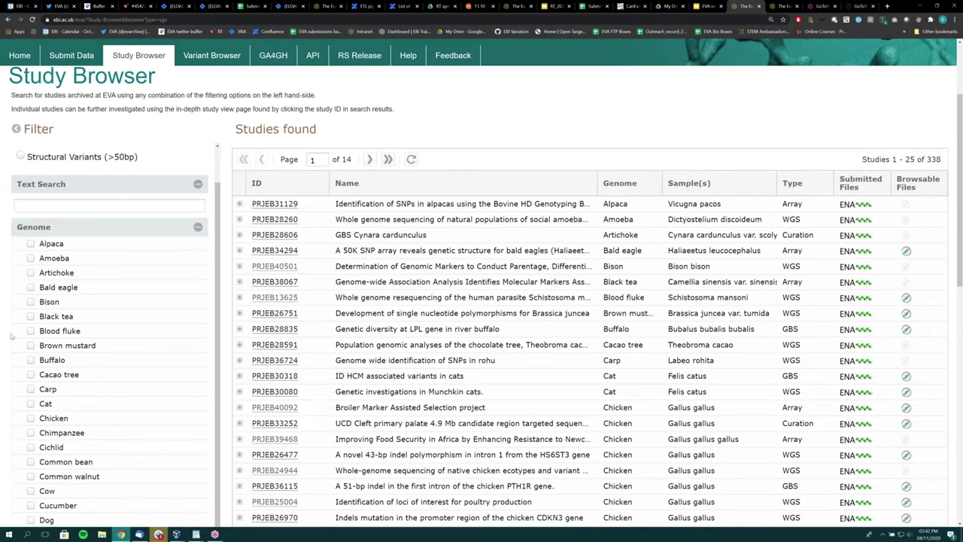
scroll(6, 336, down, 1)
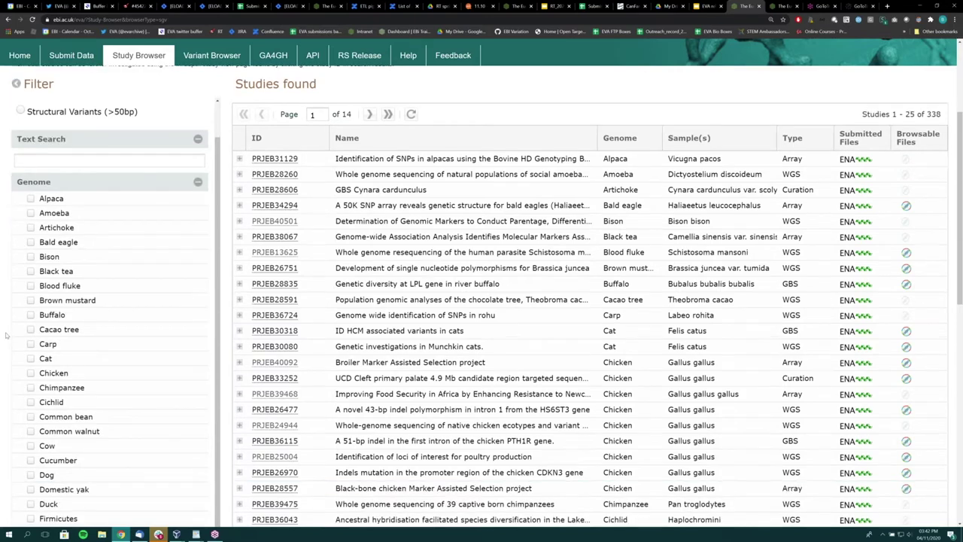
scroll(6, 335, down, 3)
scroll(197, 502, down, 5)
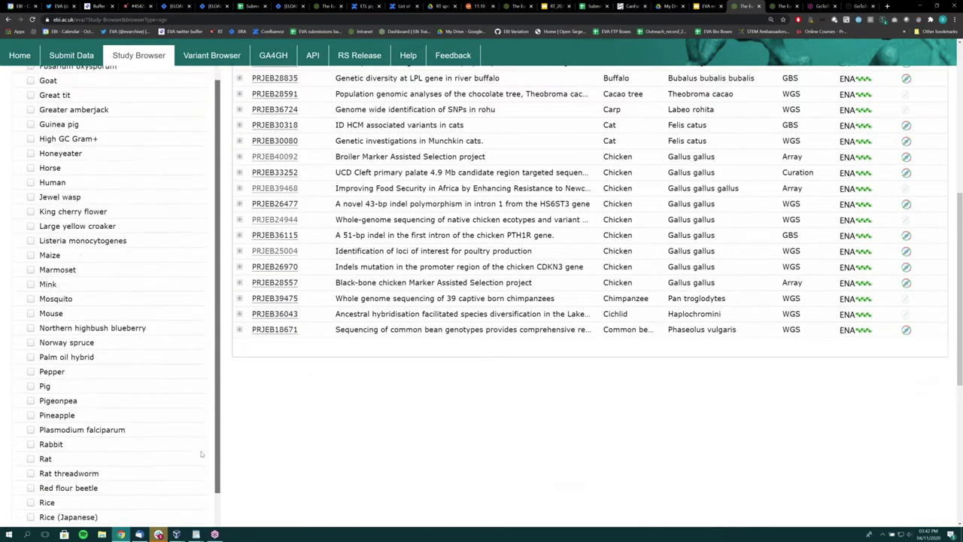
scroll(197, 502, down, 2)
scroll(237, 454, down, 6)
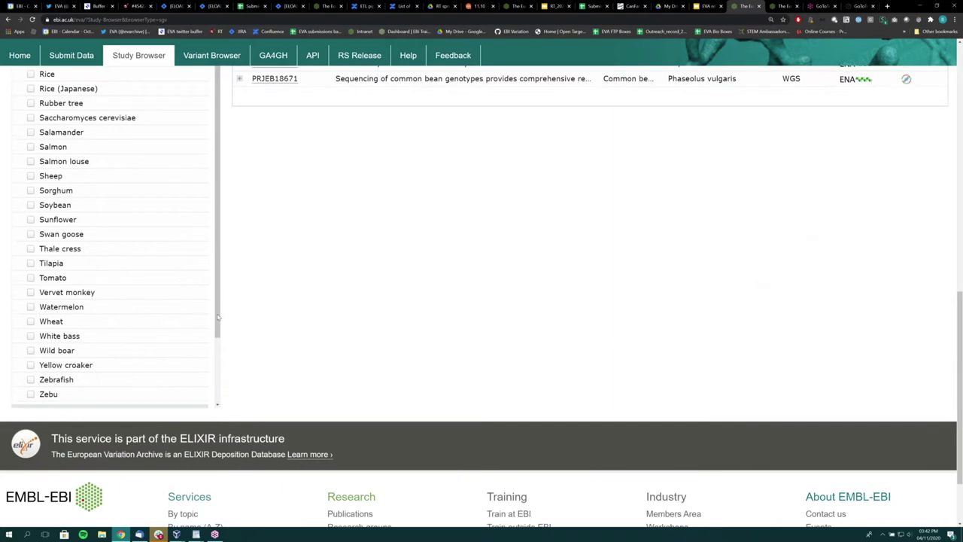
scroll(216, 362, down, 2)
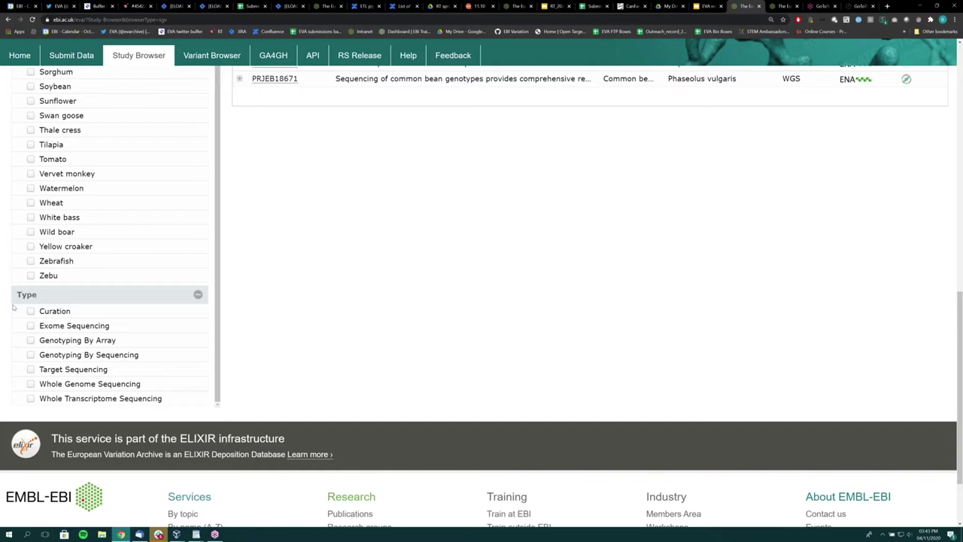
click(31, 325)
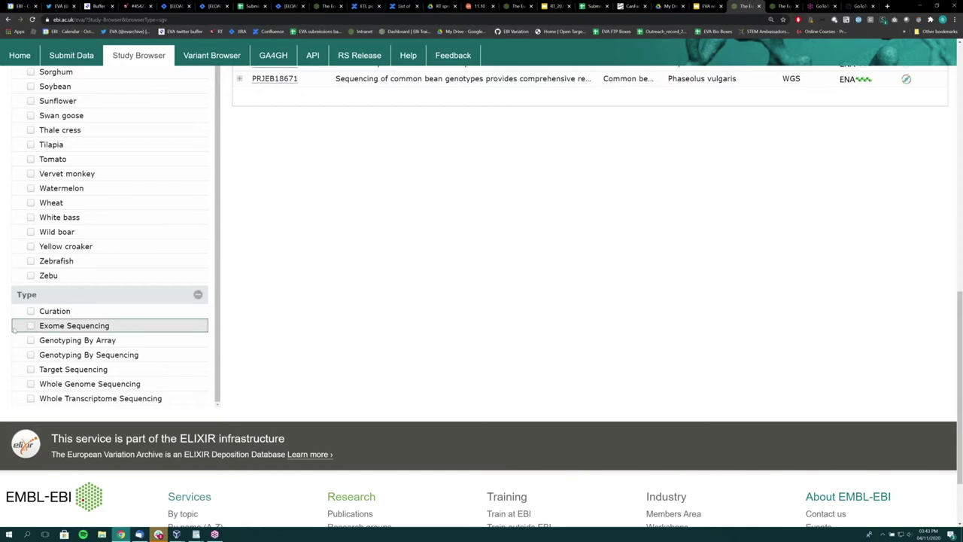
Open study PRJEB28835, 'Genetic diversity at LPL gene in river buffalo'
scroll(6, 328, up, 3)
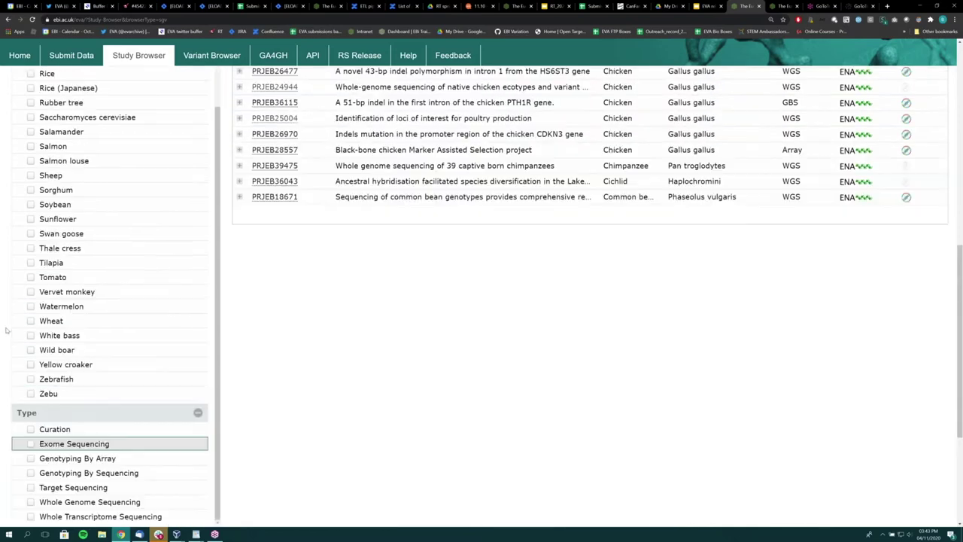
scroll(7, 328, up, 5)
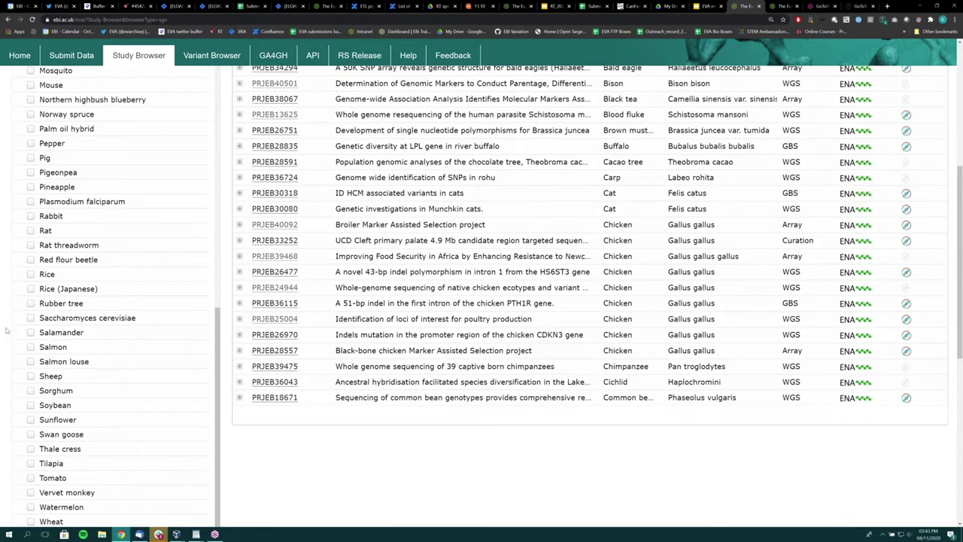
scroll(6, 329, up, 5)
scroll(30, 326, down, 1)
scroll(30, 326, down, 1)
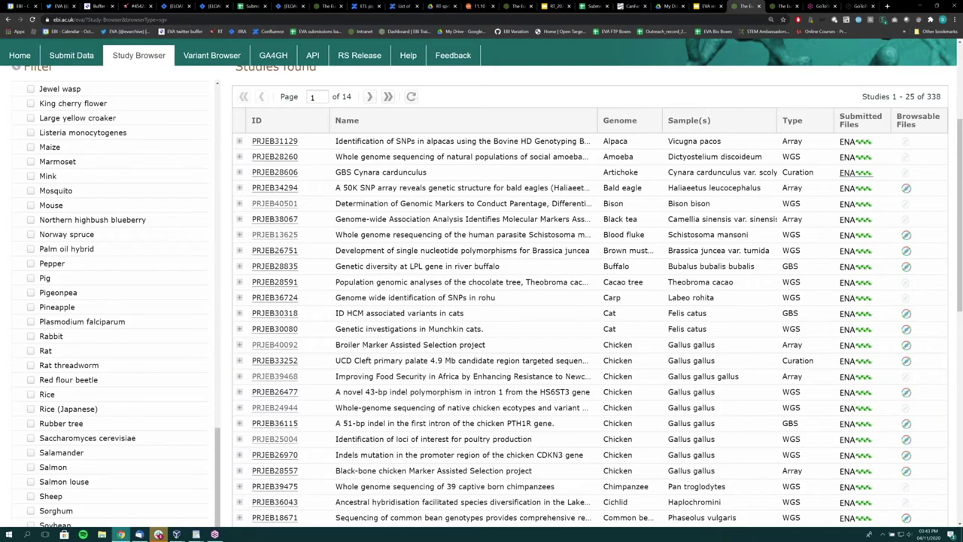
click(280, 268)
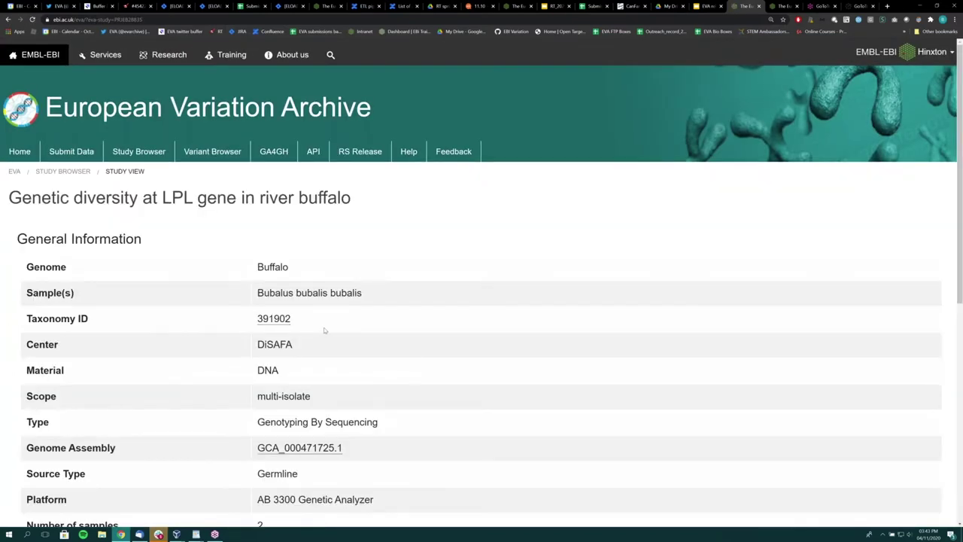
Read the PRJEB28835 study details, selecting its description and marking the Download section
scroll(325, 330, down, 2)
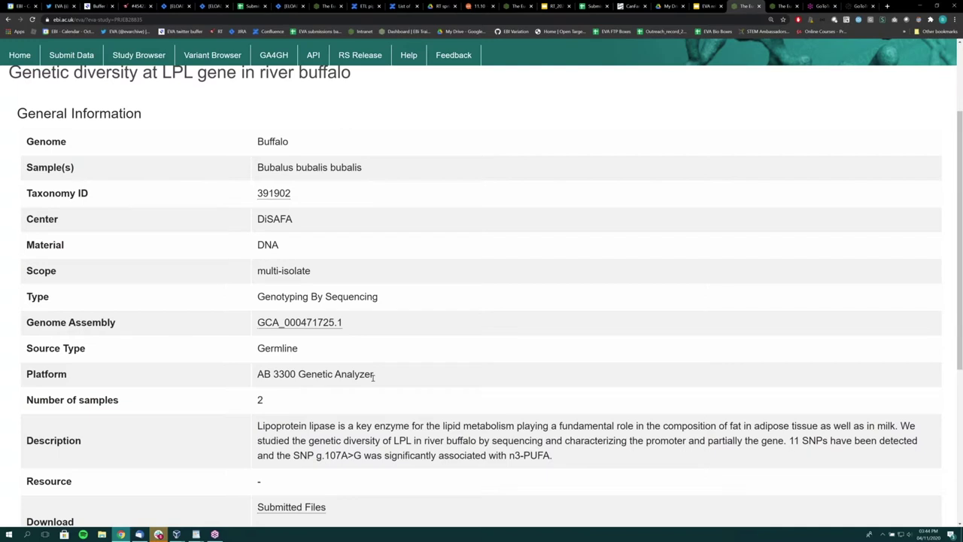
scroll(372, 377, down, 1)
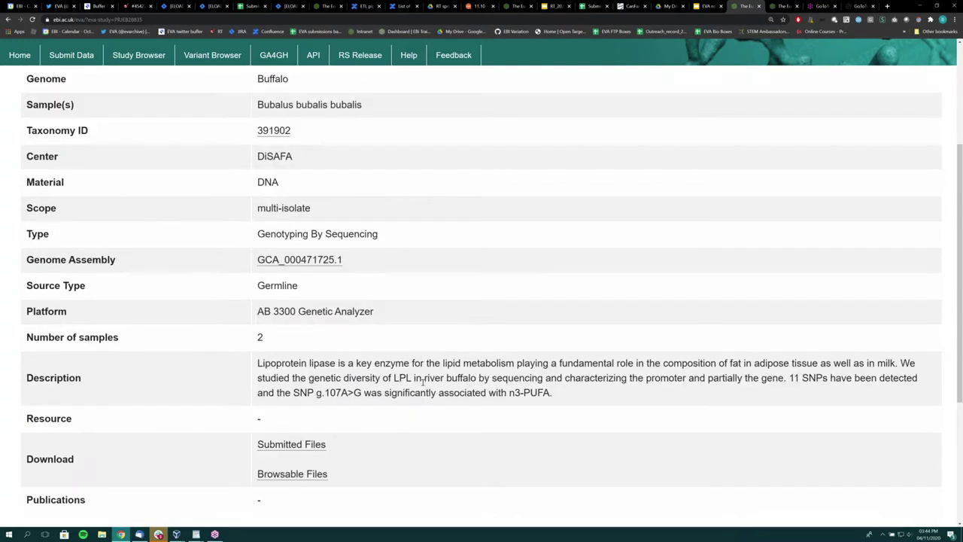
triple_click(268, 371)
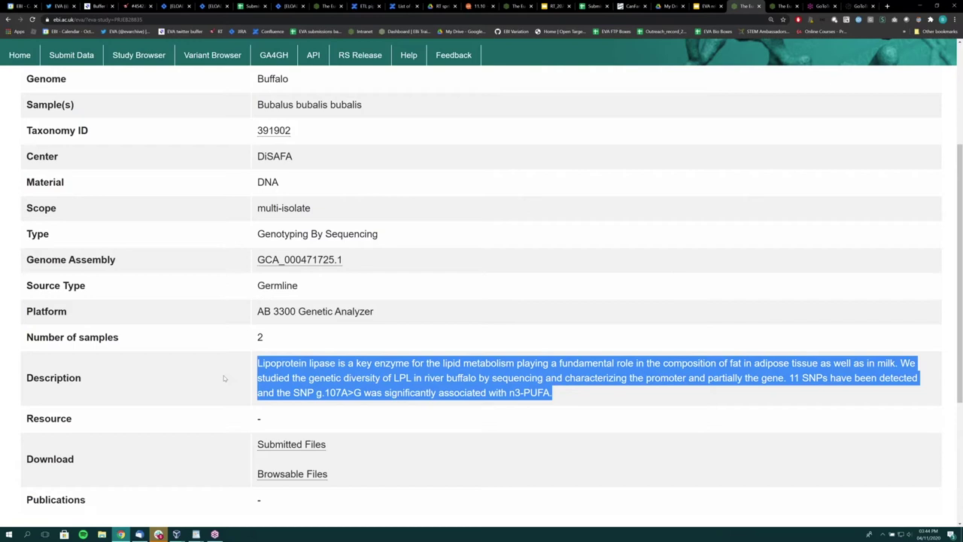
scroll(223, 379, down, 3)
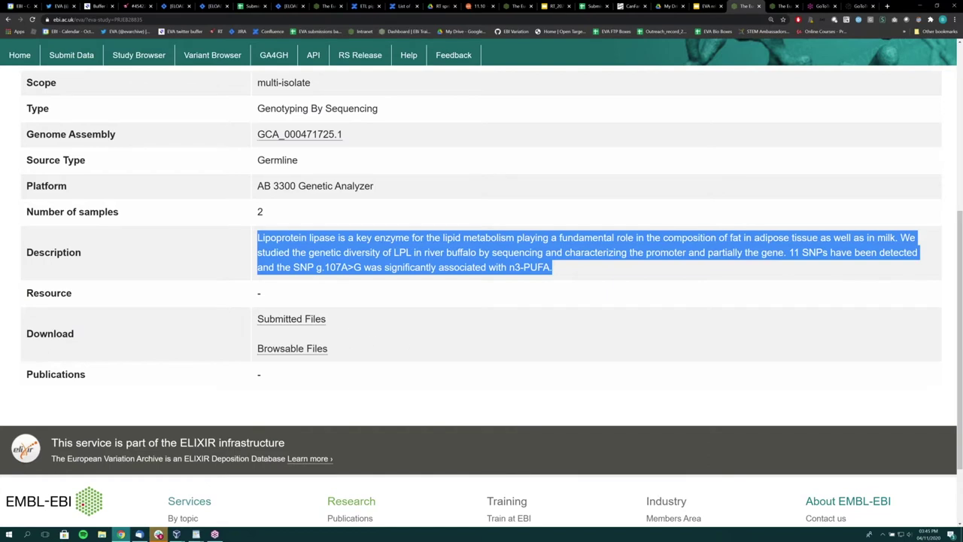
double_click(59, 334)
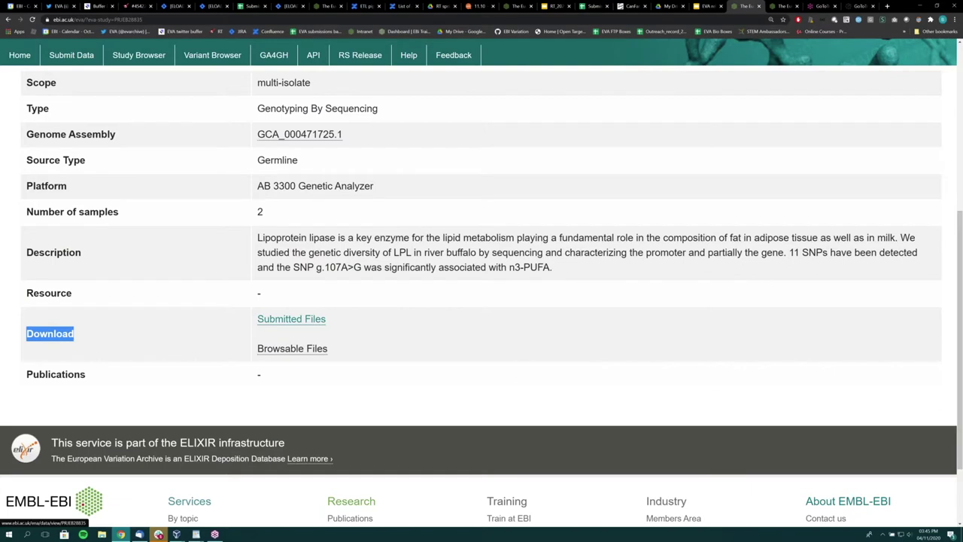
Browse PRJEB28835's Analysis Files table in ENA, then return to the EVA study tab
click(305, 325)
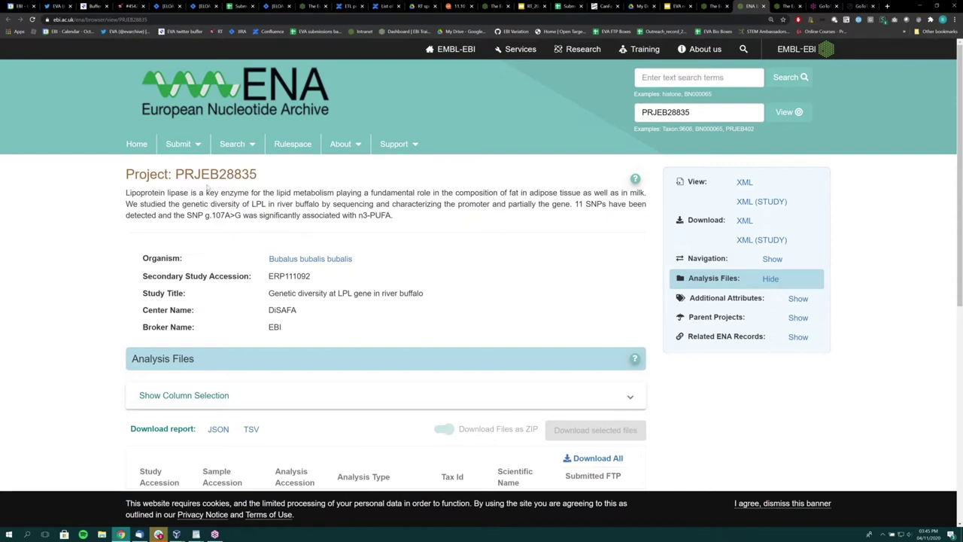
scroll(607, 404, down, 3)
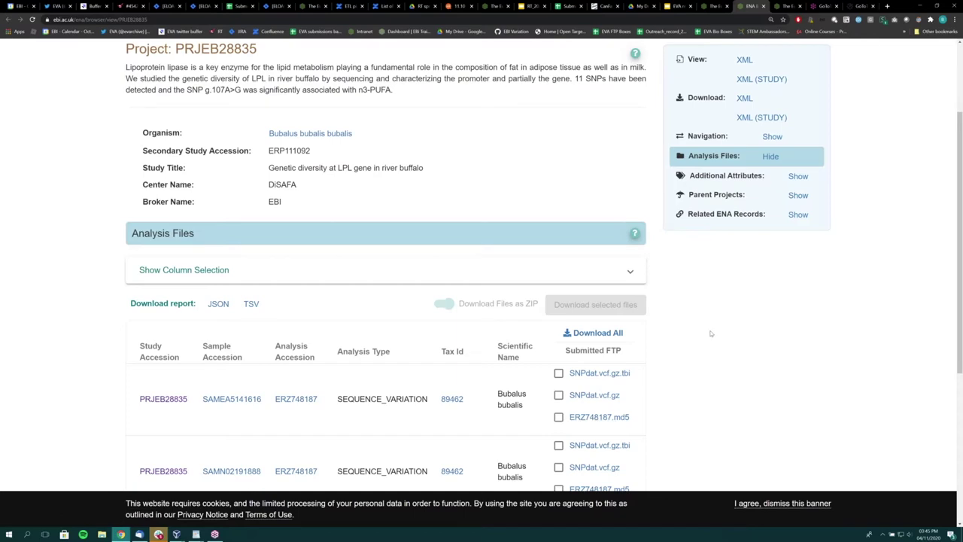
scroll(711, 334, up, 3)
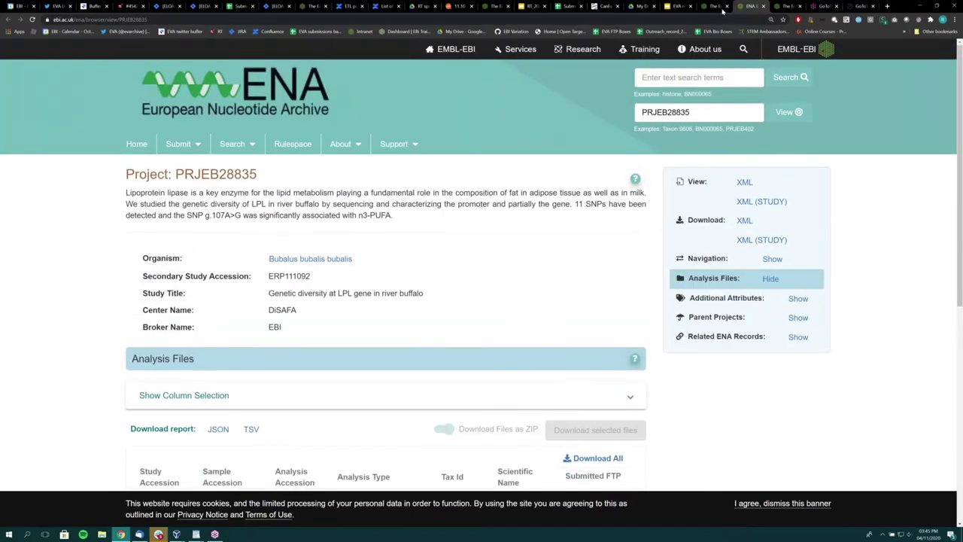
click(716, 8)
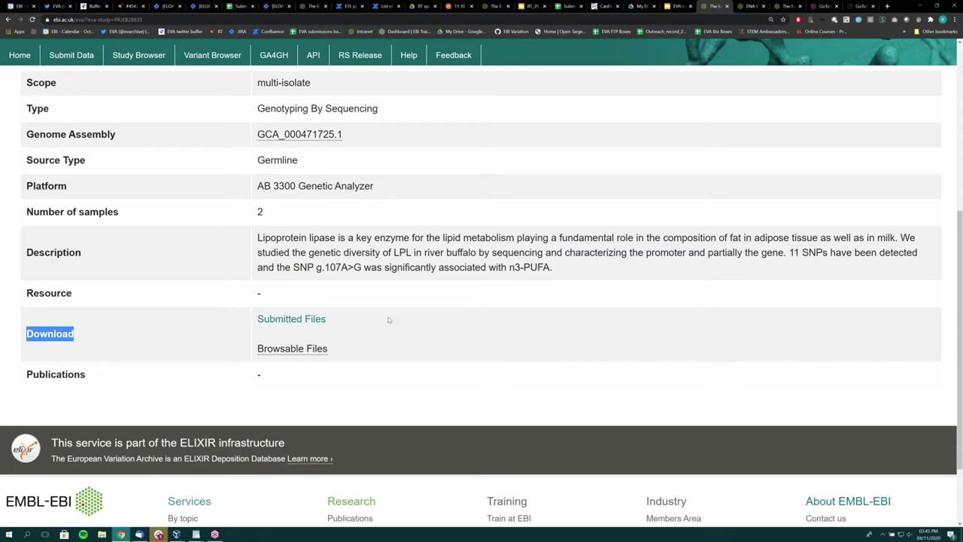
scroll(389, 317, up, 5)
double_click(158, 19)
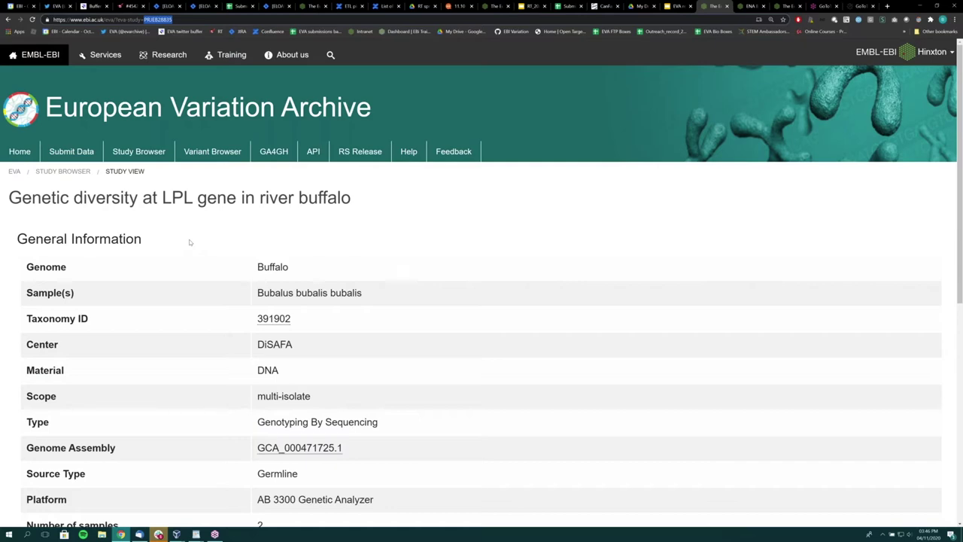
scroll(231, 273, down, 3)
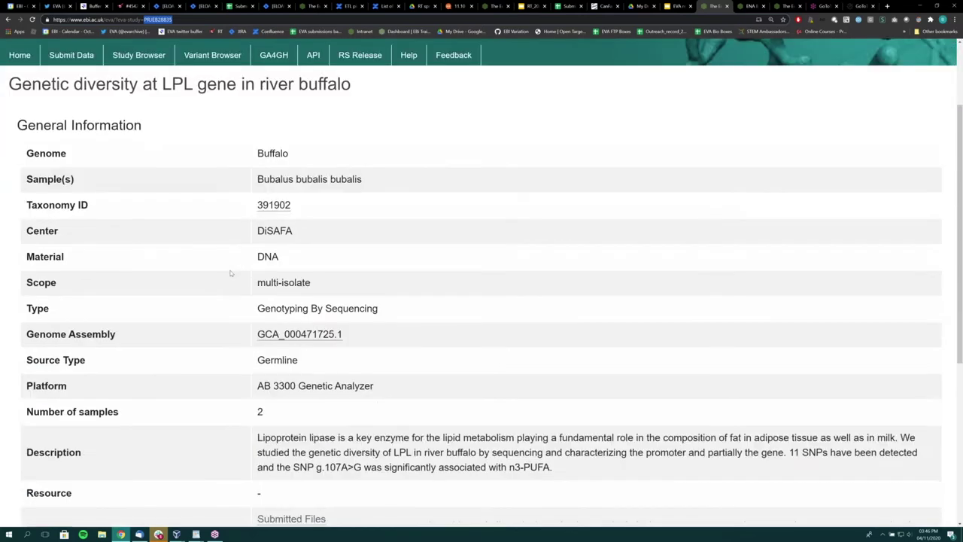
scroll(60, 399, down, 1)
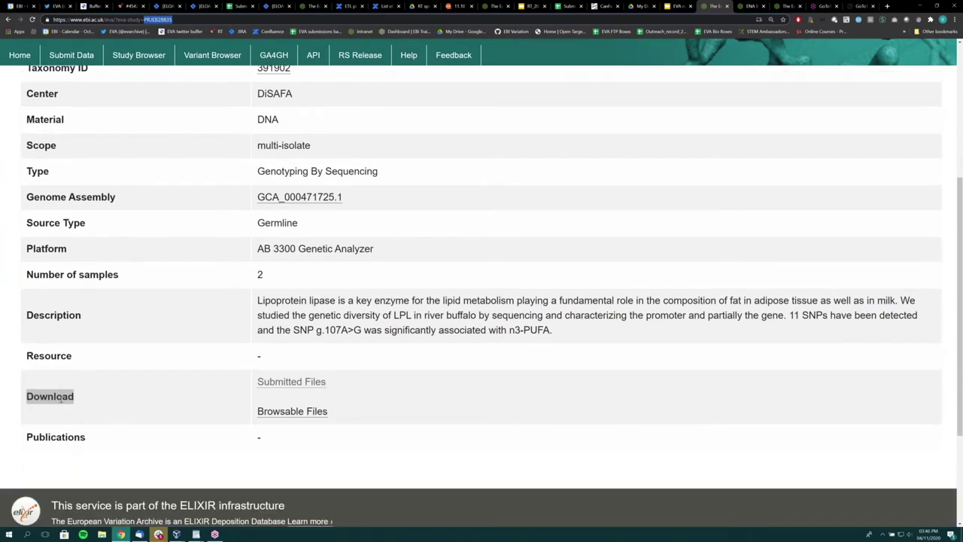
double_click(60, 398)
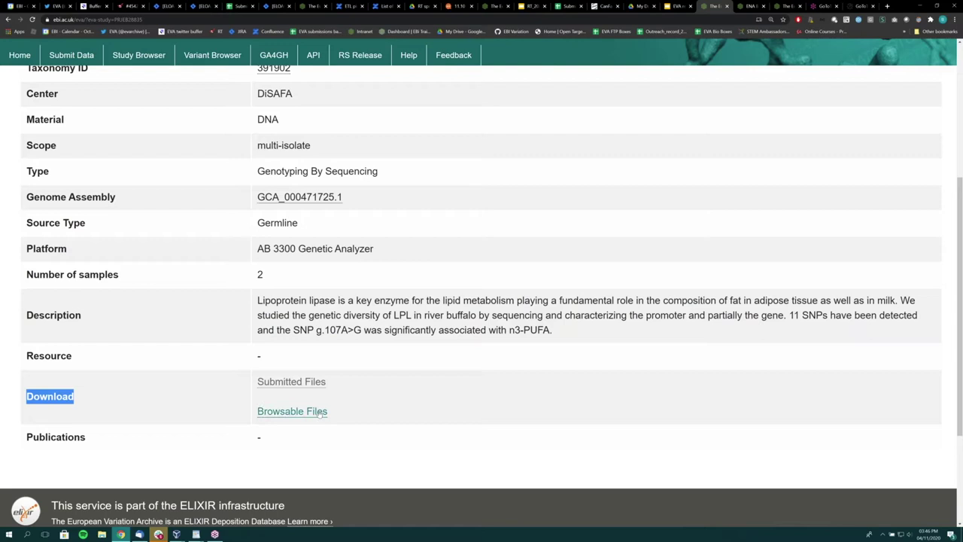
View the enlarged PRJEB28835 browsable files directory of SNPdat VCFs, then return to the study page
click(321, 412)
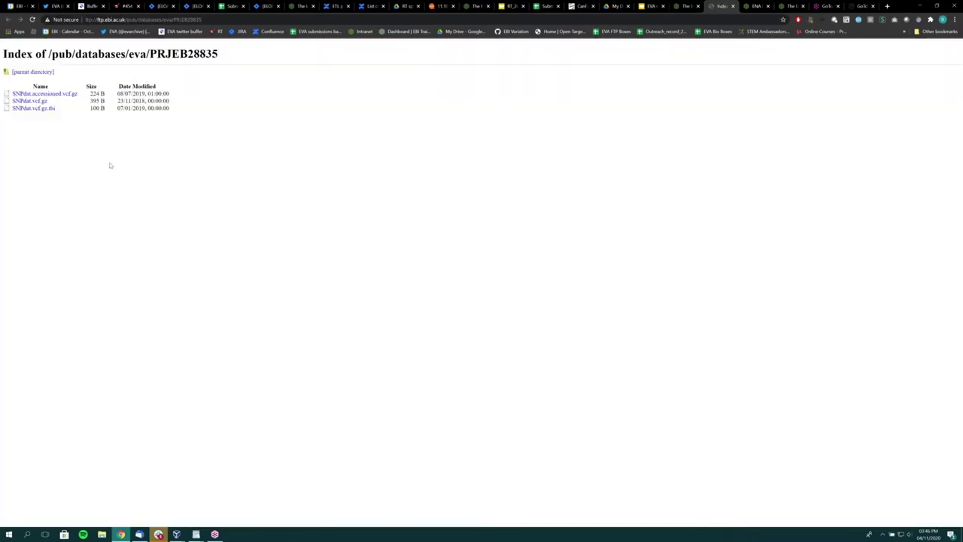
key(ctrl+plus)
key(ctrl+plus)
key(ctrl+plus)
key(ctrl+plus)
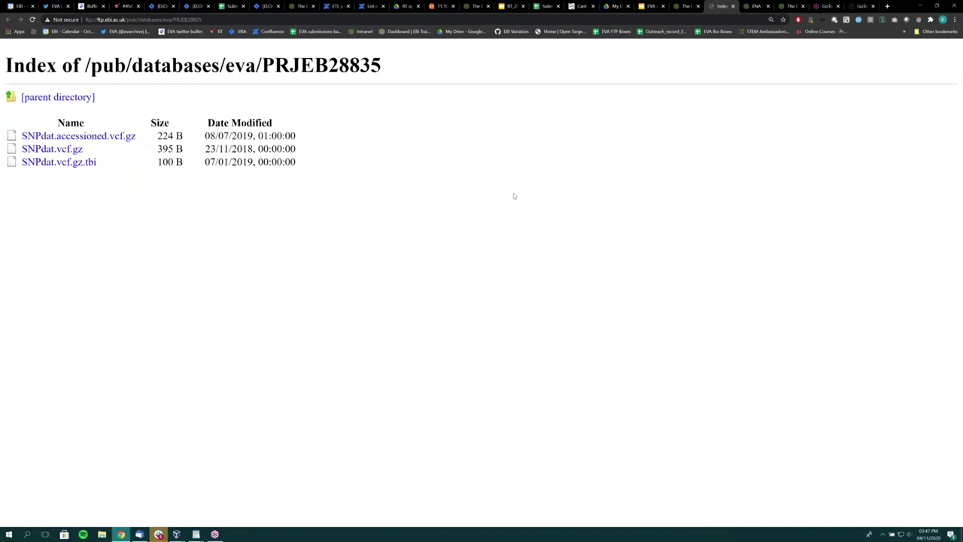
click(679, 5)
click(353, 396)
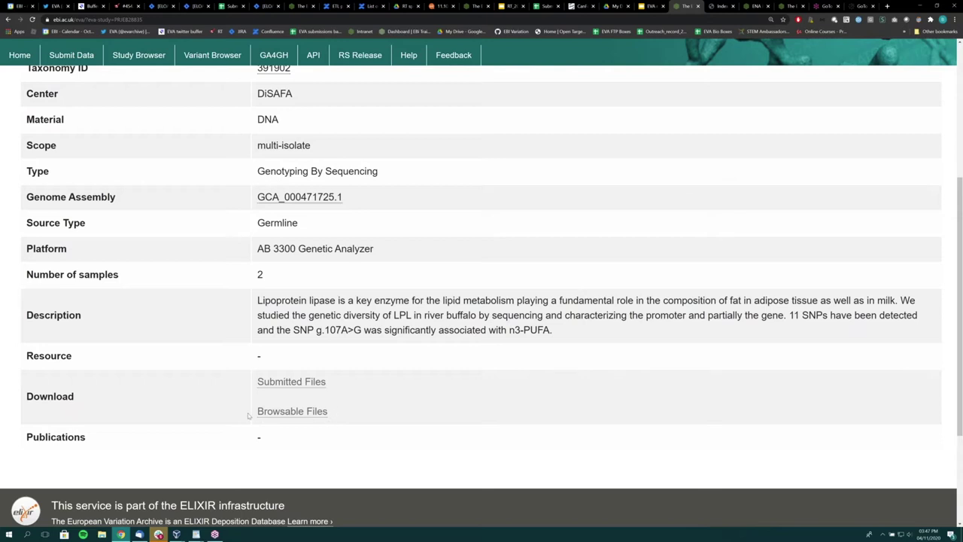
Leave the study's browsable files for the unfiltered Study Browser list of 338 studies
click(328, 412)
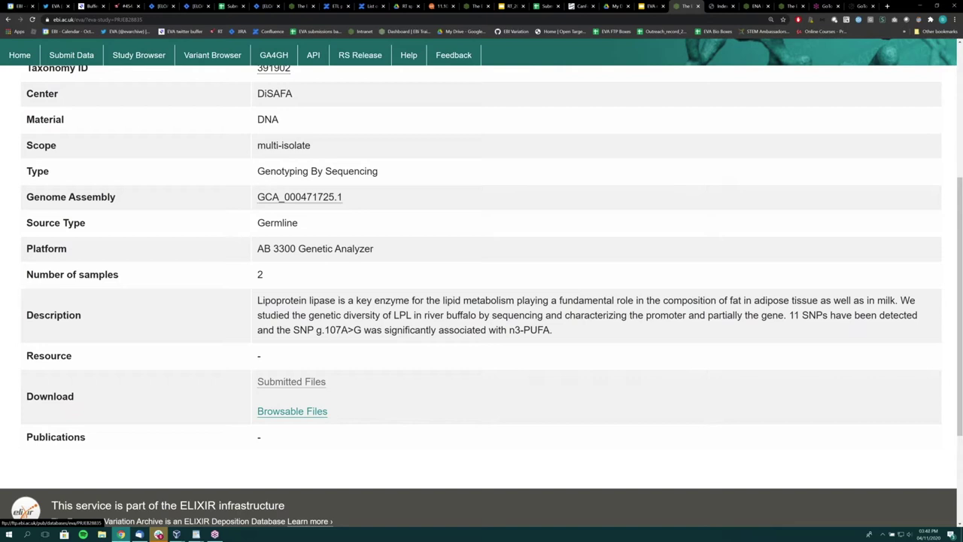
scroll(327, 414, up, 4)
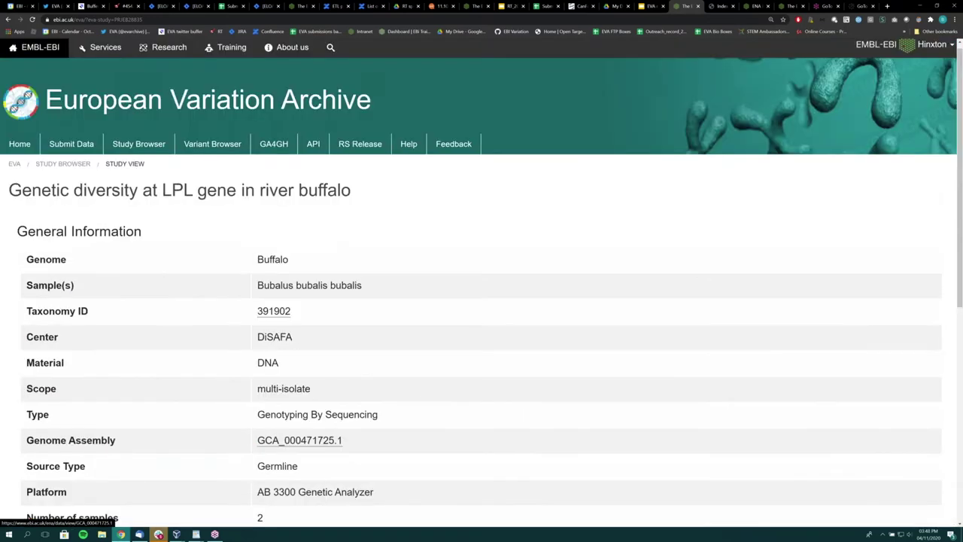
click(213, 154)
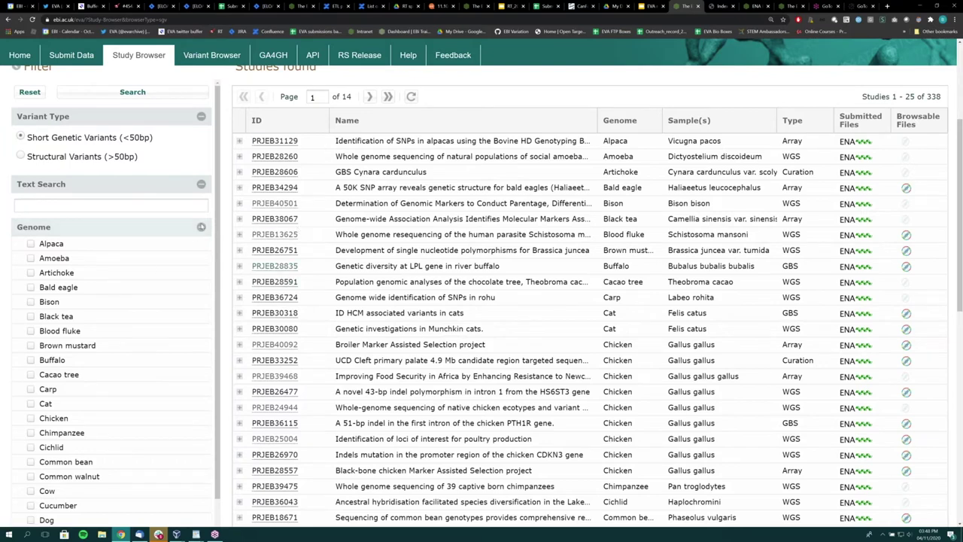
scroll(213, 64, up, 1)
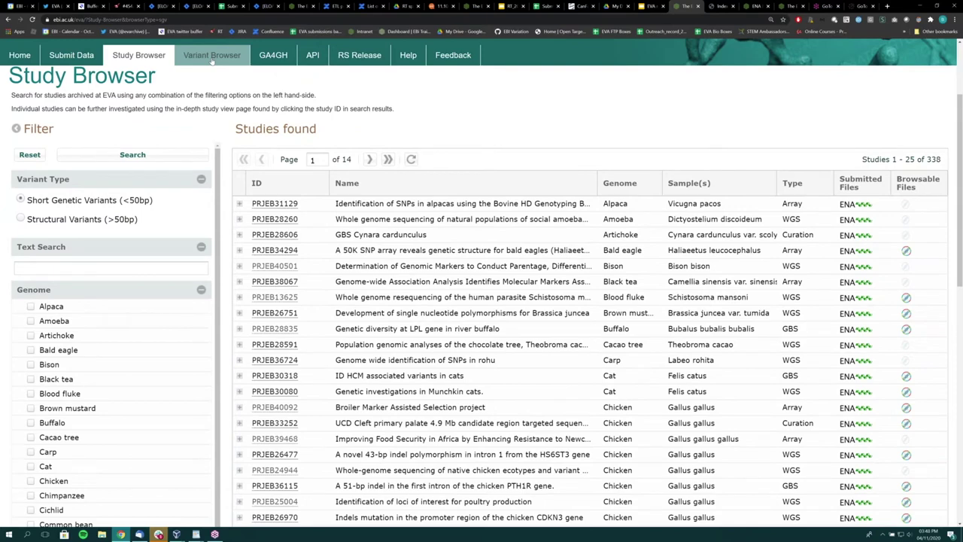
Open the Variant Browser and review the organism list, keeping Horse / EquCab2.0
click(212, 59)
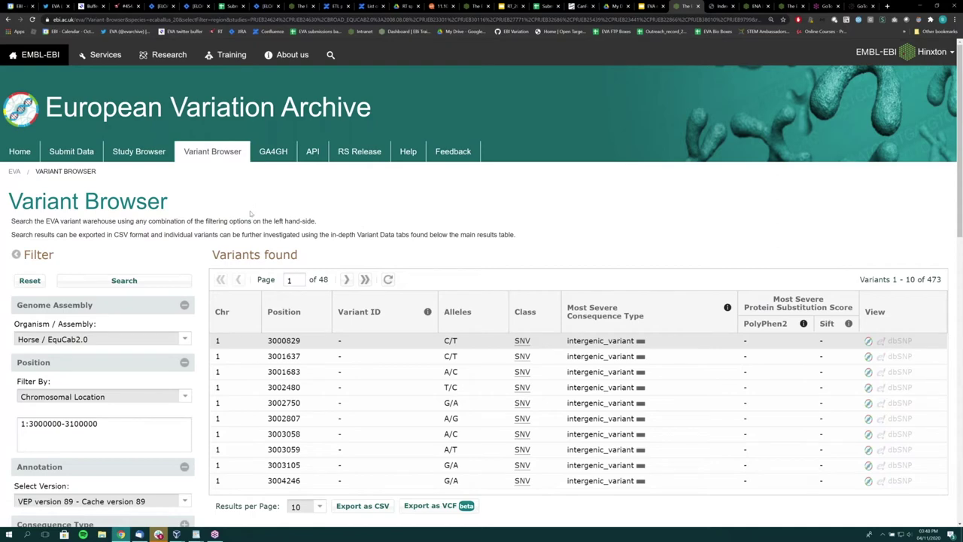
scroll(218, 224, down, 3)
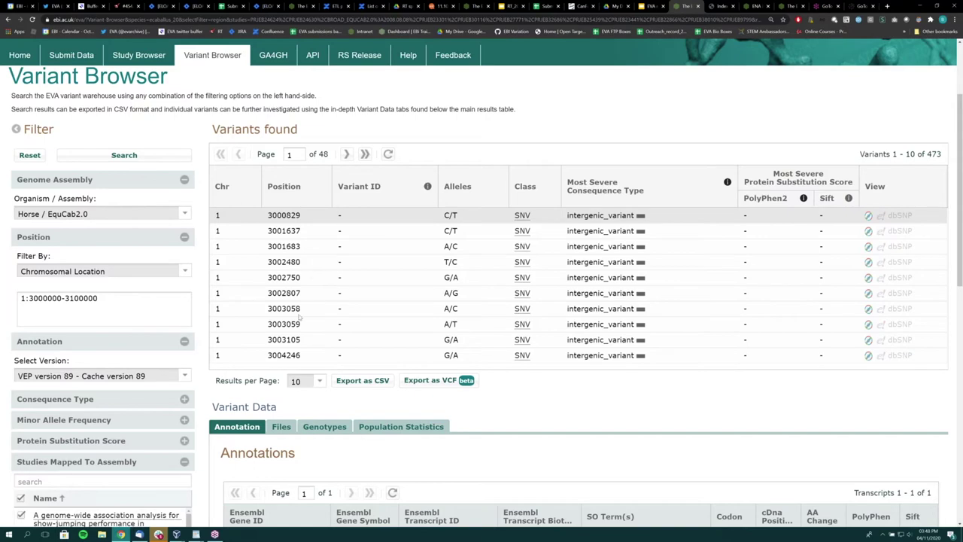
scroll(199, 299, down, 1)
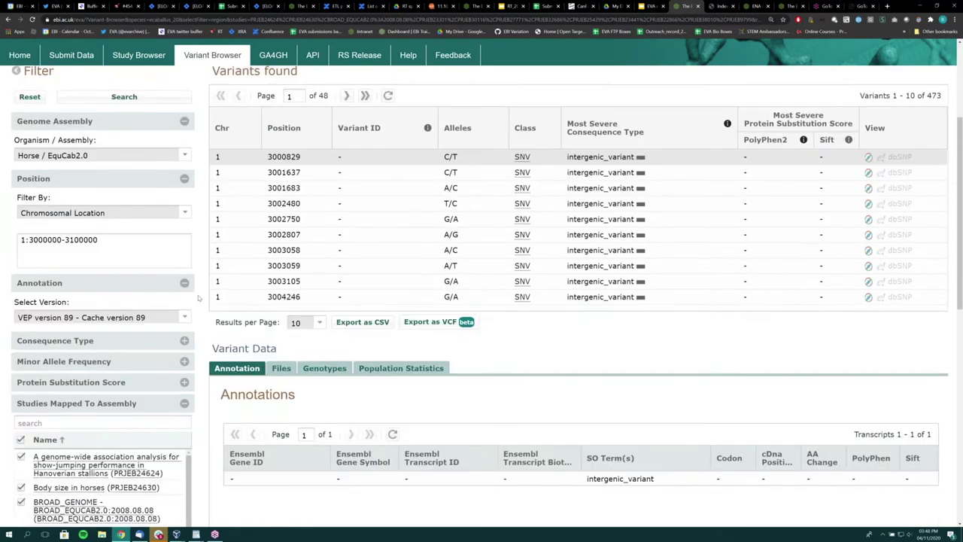
click(185, 211)
click(180, 151)
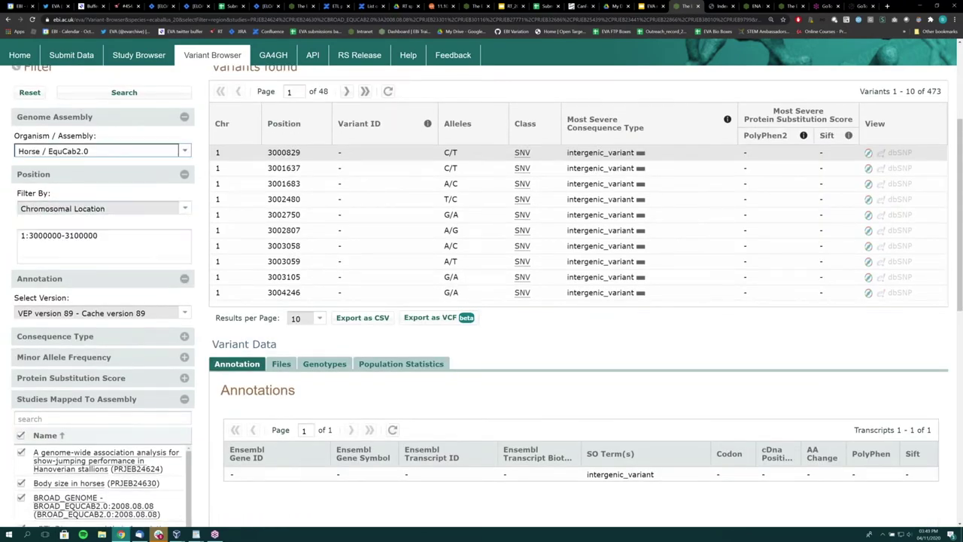
click(181, 151)
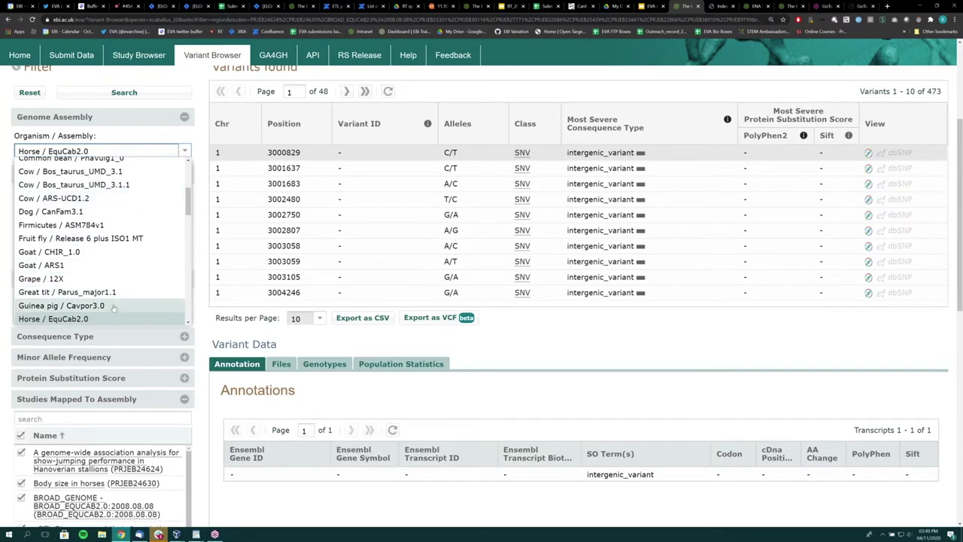
scroll(120, 294, up, 2)
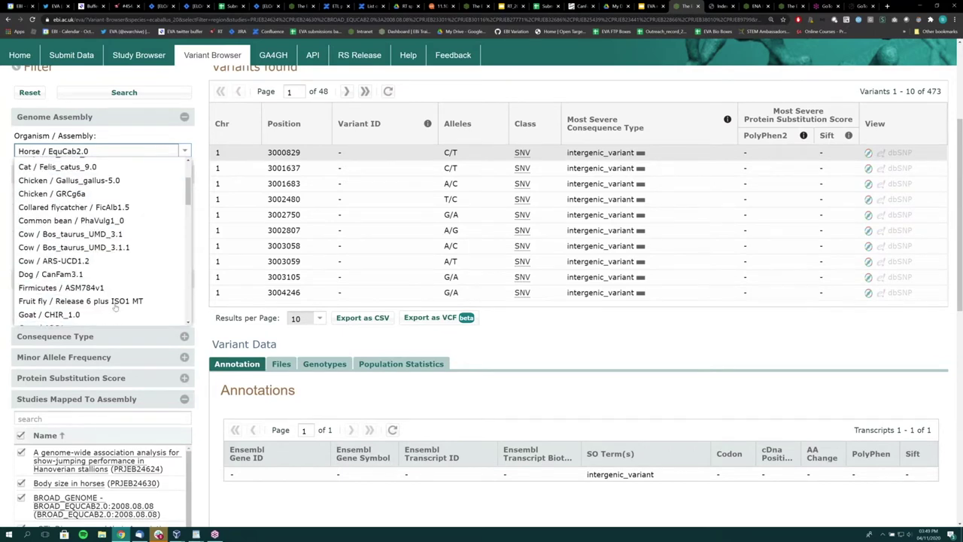
click(201, 217)
Switch the position filter to Variant ID and enter rs123
click(184, 211)
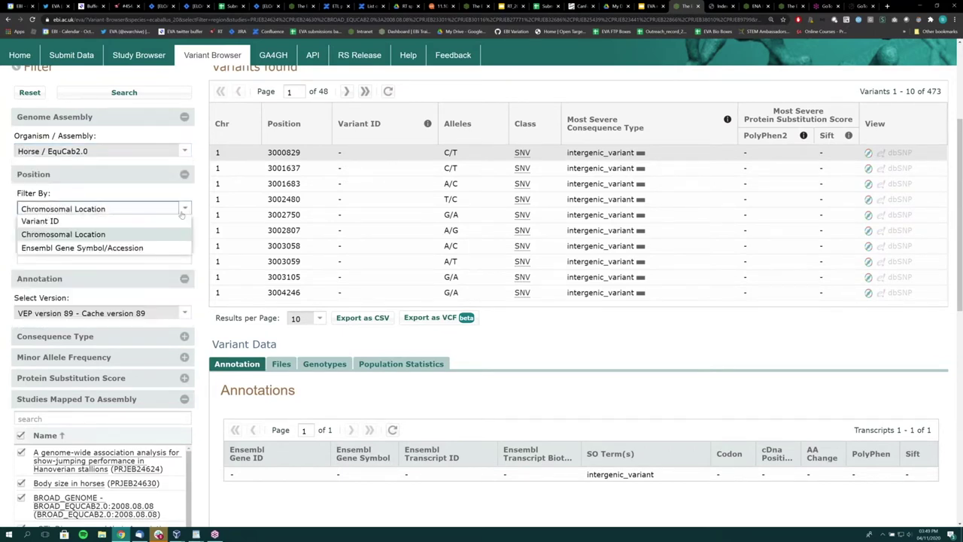
click(113, 235)
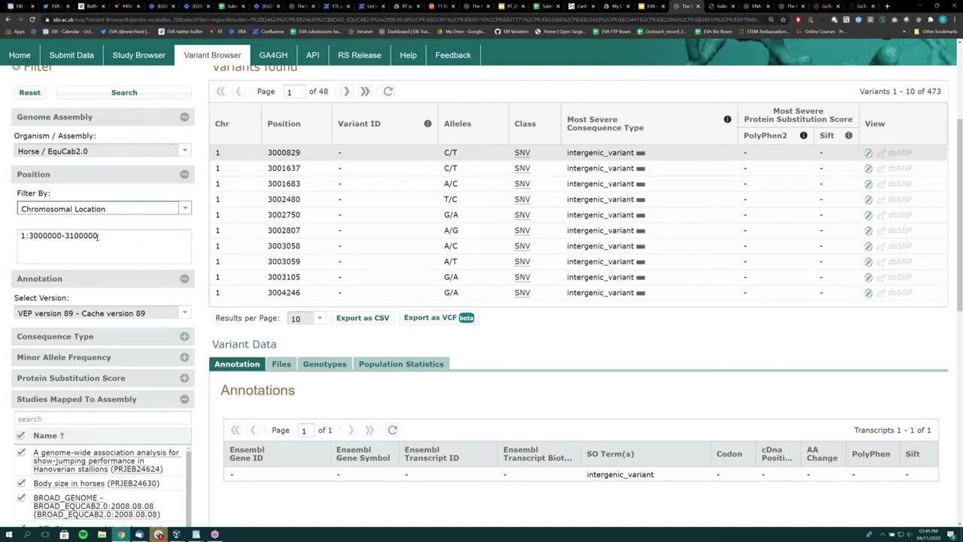
click(113, 209)
click(113, 219)
click(119, 233)
text(rs123)
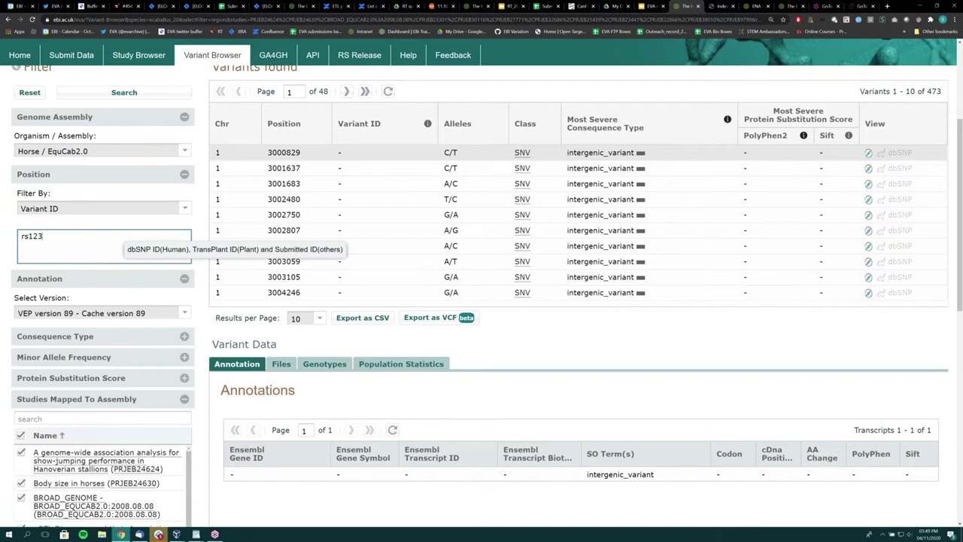
Change the filter to Ensembl gene symbol and leave the gene name box empty
click(184, 208)
click(90, 230)
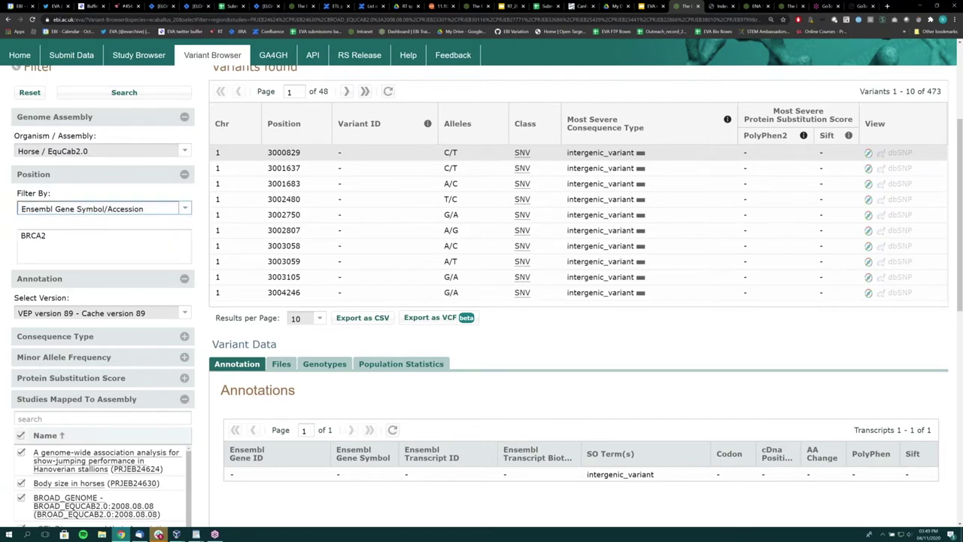
double_click(76, 238)
key(BackSpace)
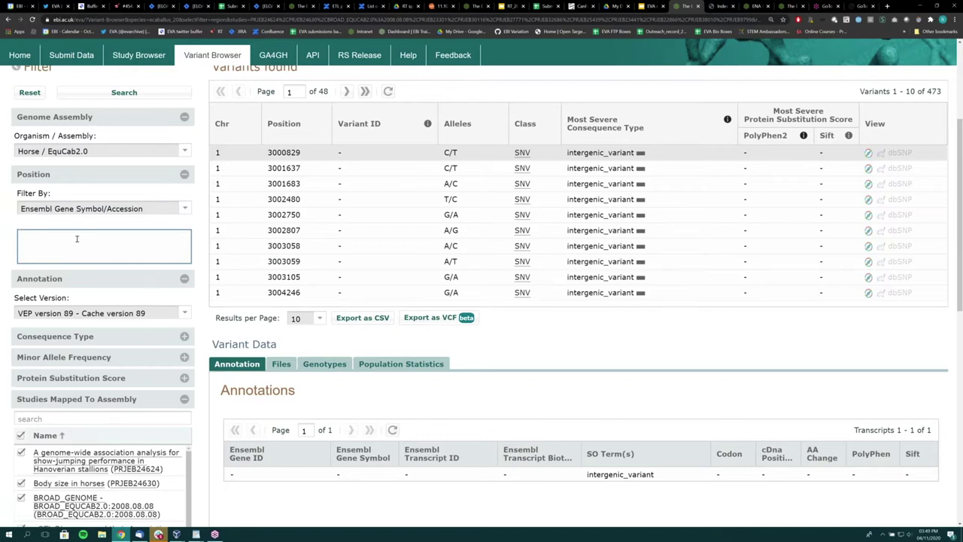
text(BRAC2)
key(ctrl+a)
key(BackSpace)
Tick all Non-coding Variant consequence types in the filter, leaving Coding Variant unticked
scroll(212, 189, down, 3)
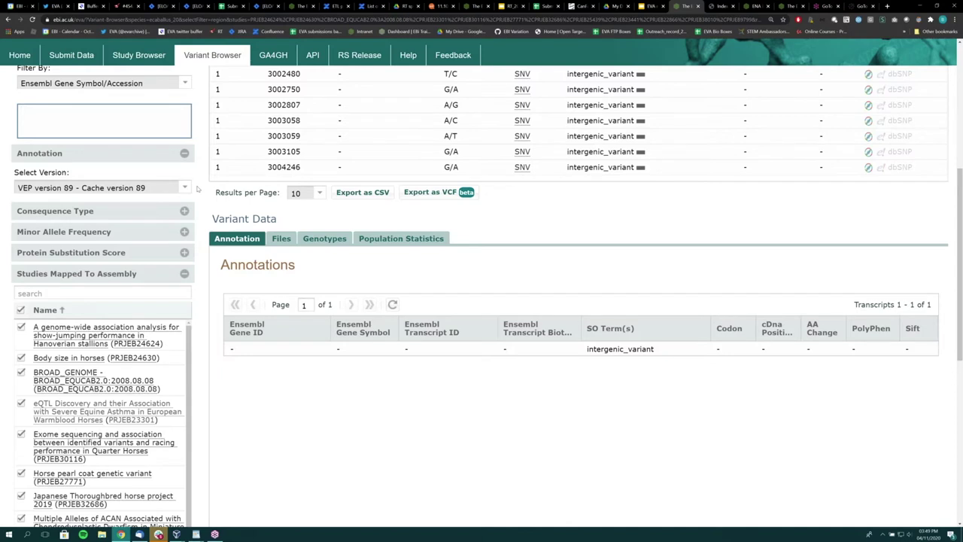
scroll(197, 189, down, 1)
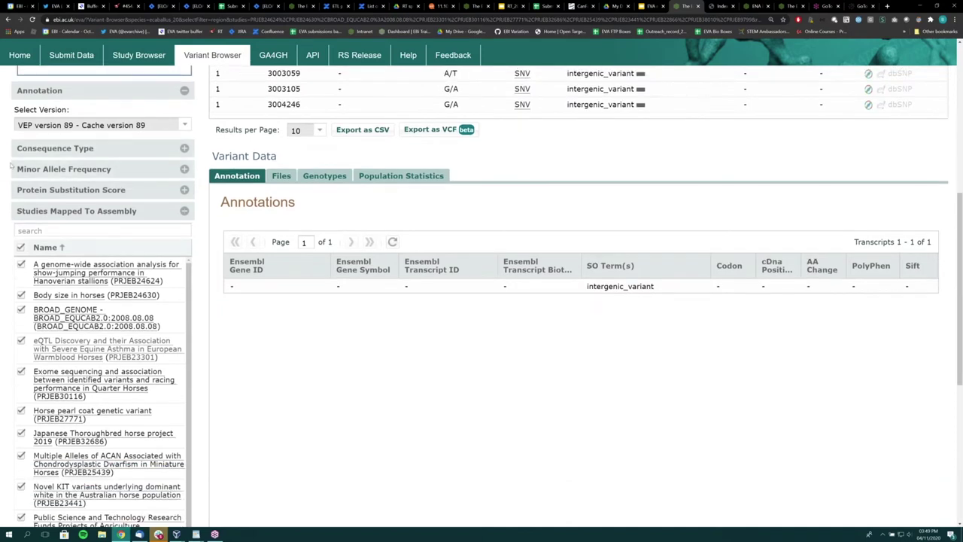
click(184, 148)
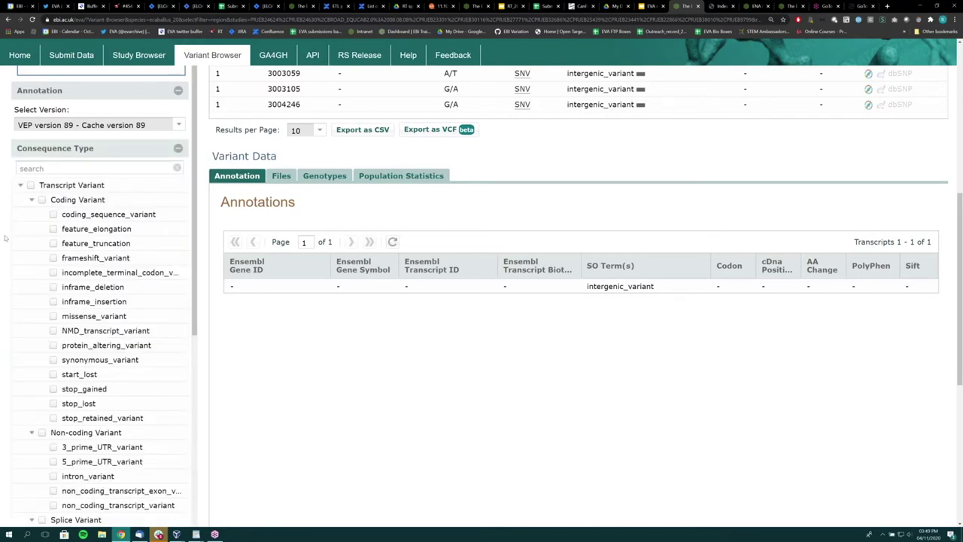
scroll(7, 237, down, 1)
click(42, 137)
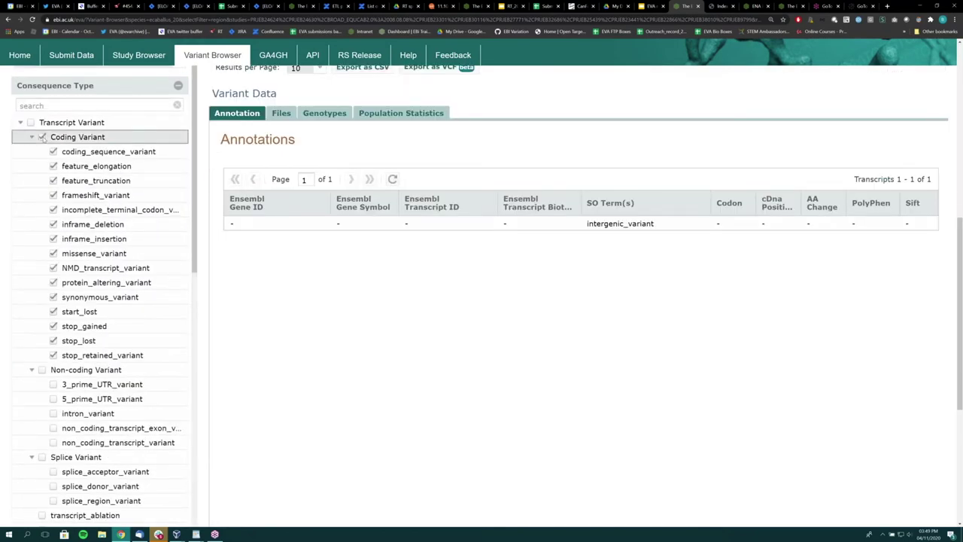
click(42, 137)
scroll(34, 301, down, 1)
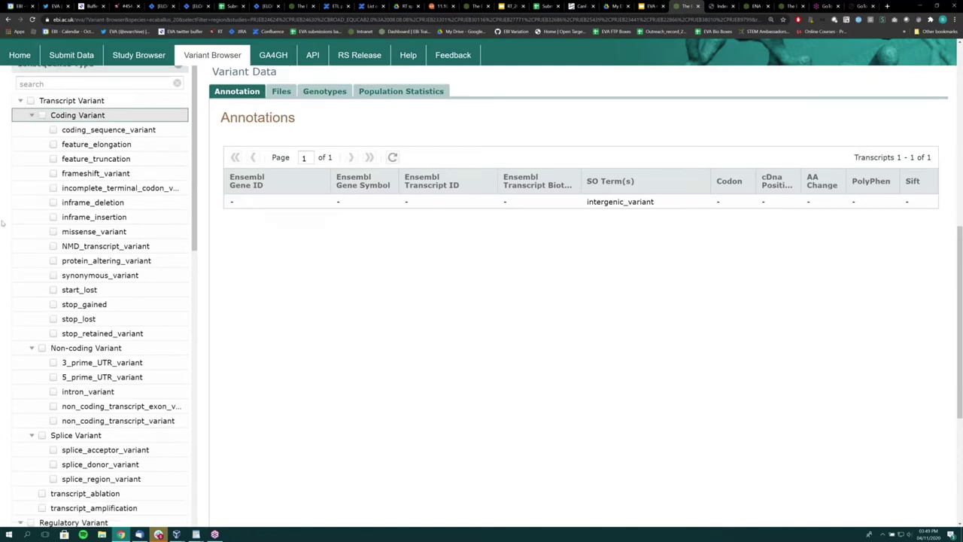
click(42, 307)
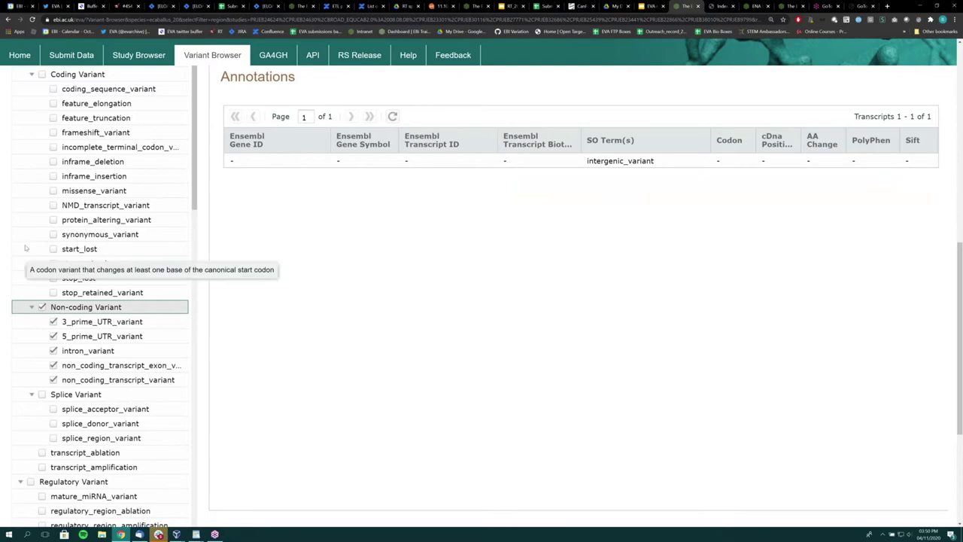
scroll(105, 301, down, 3)
scroll(151, 316, down, 3)
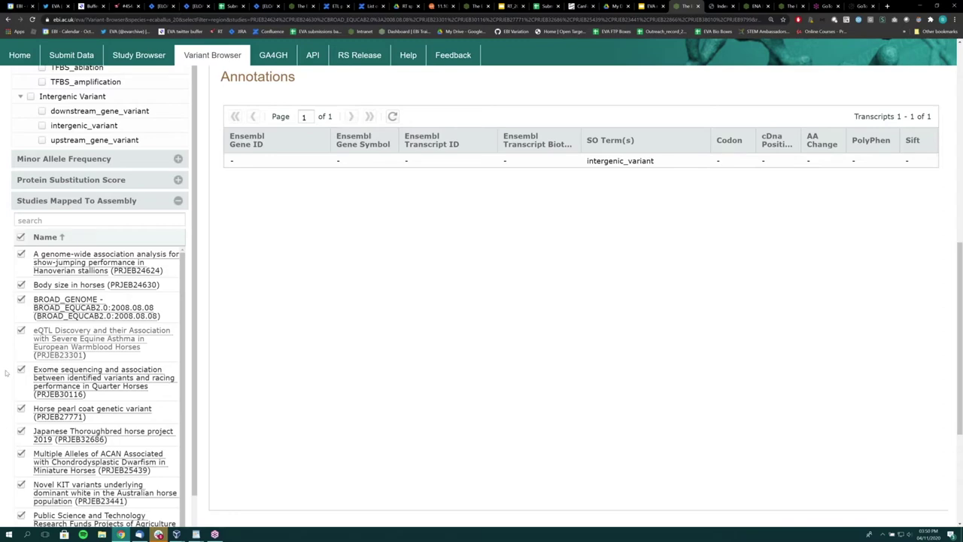
scroll(6, 373, down, 2)
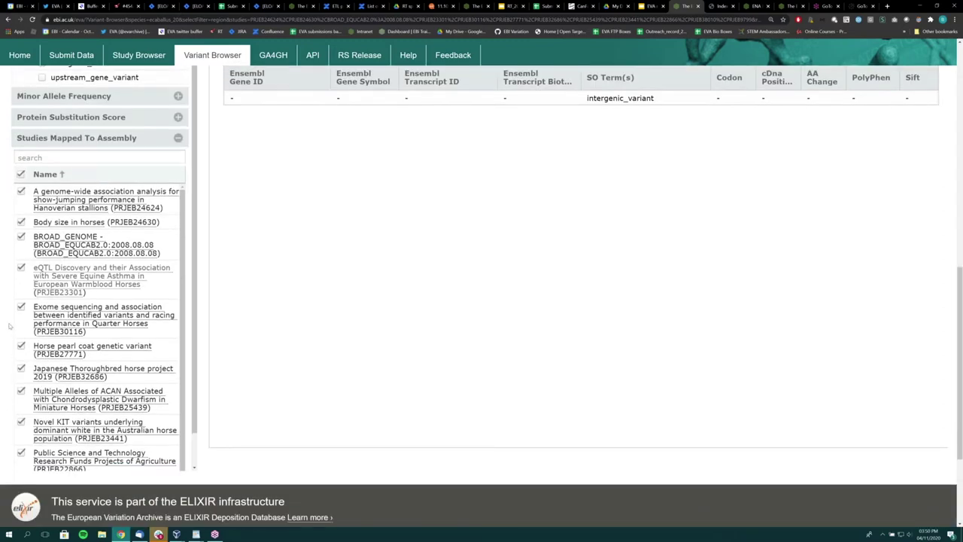
scroll(273, 339, up, 4)
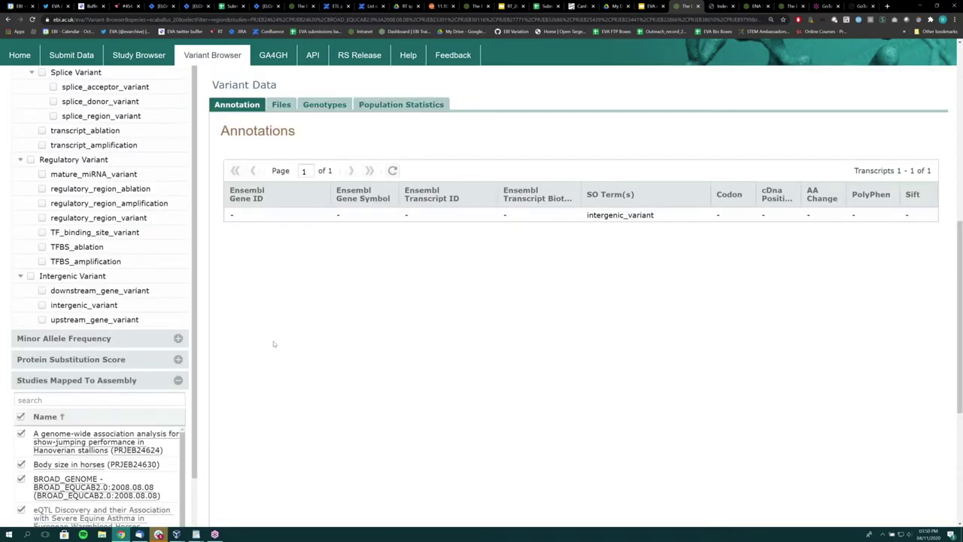
scroll(273, 344, up, 4)
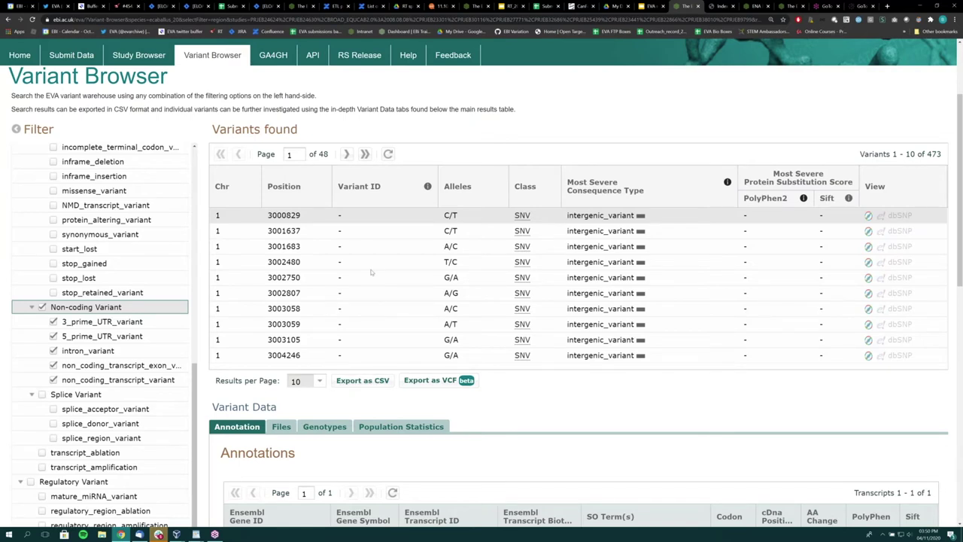
Show 100 variants per page (1–100 of 473 across 5 pages) and zoom the page out
click(320, 381)
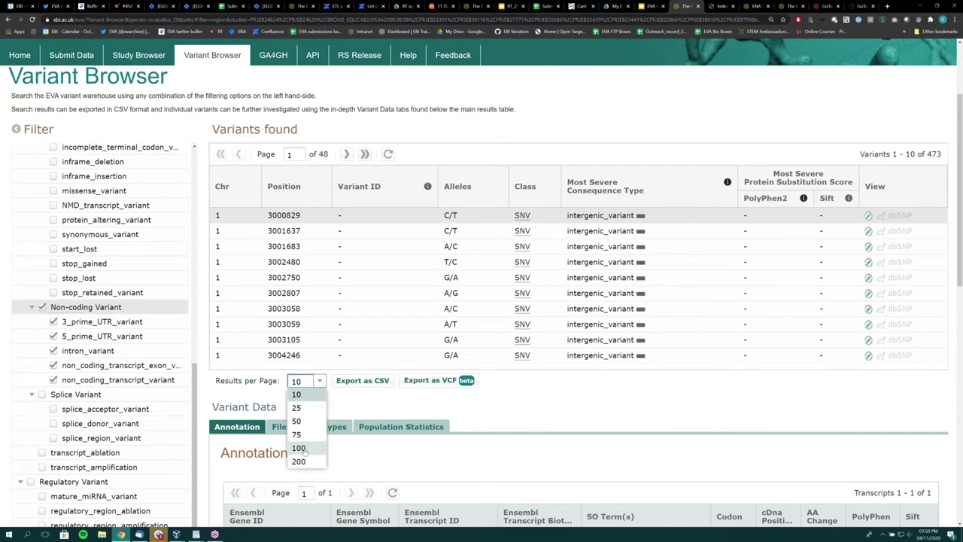
click(299, 449)
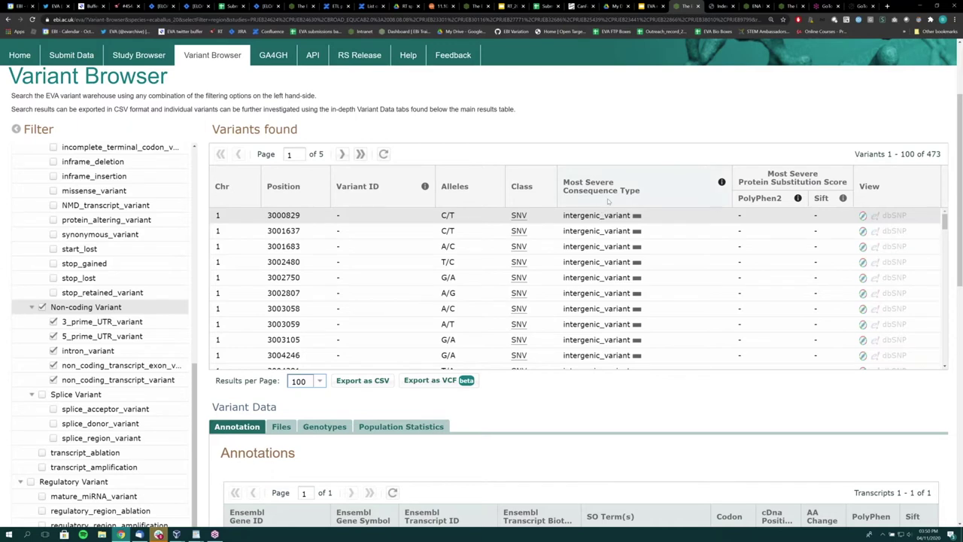
mouse_move(608, 201)
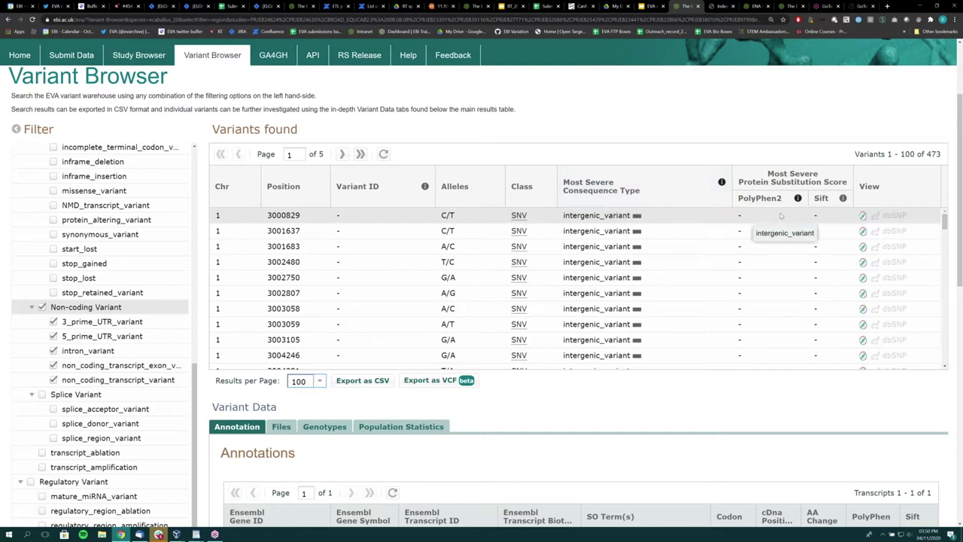
mouse_move(780, 213)
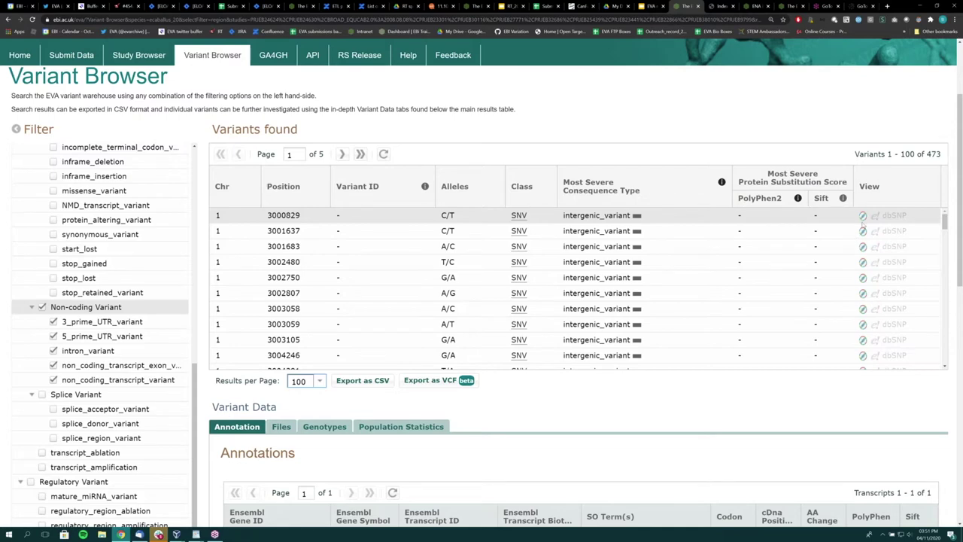
key(ctrl+plus)
key(ctrl+minus)
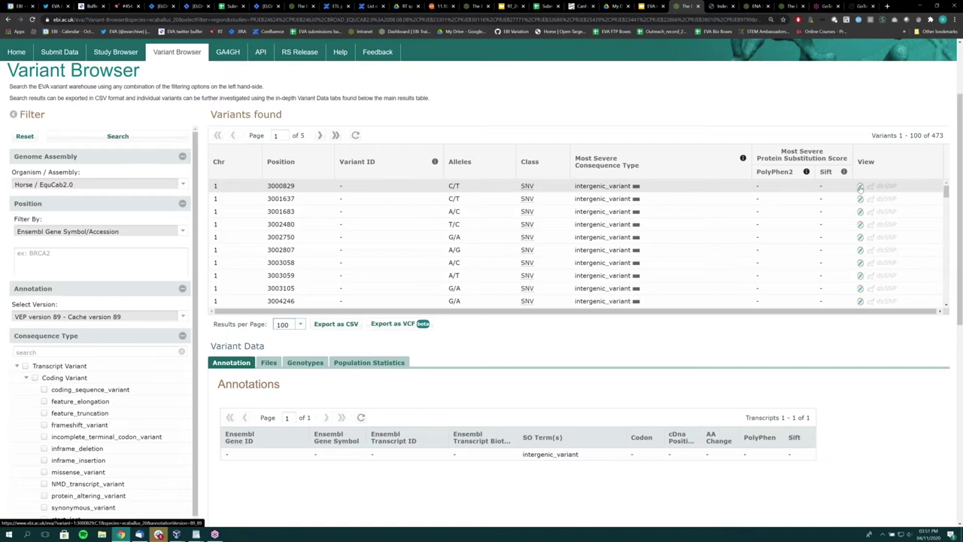
click(860, 186)
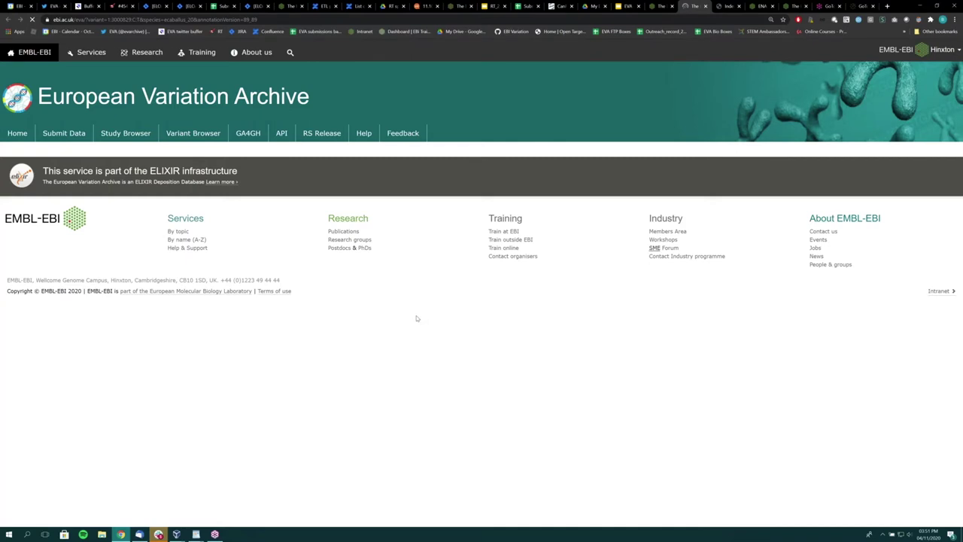
key(ctrl+plus)
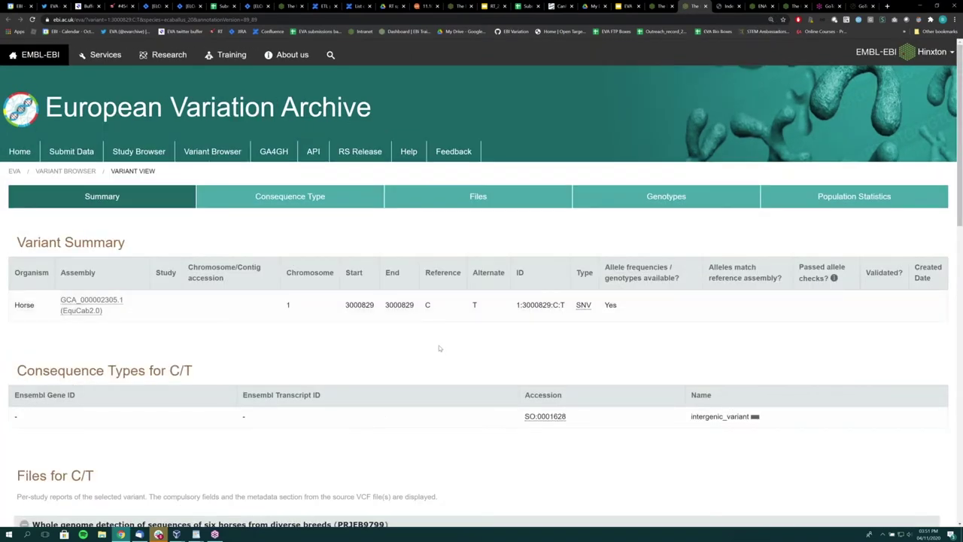
scroll(440, 348, down, 3)
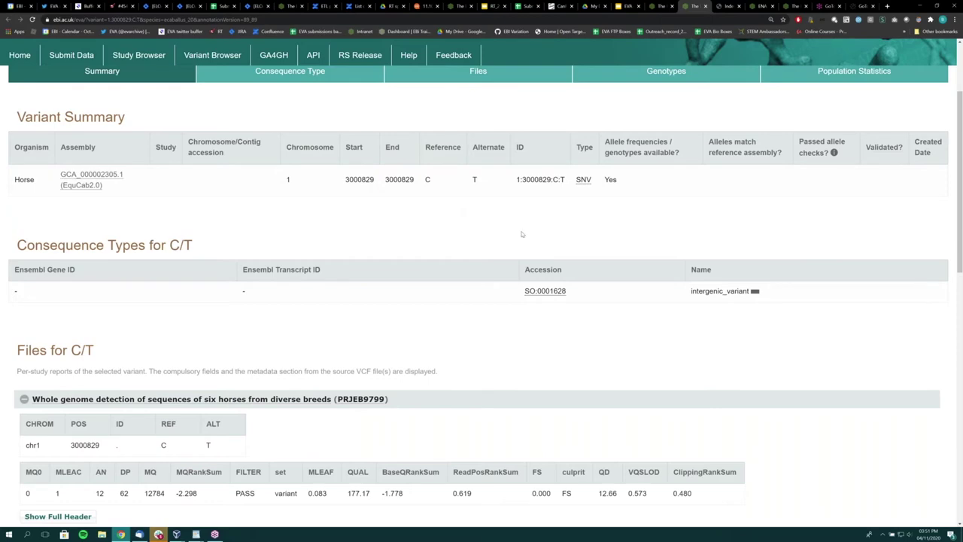
scroll(141, 280, down, 3)
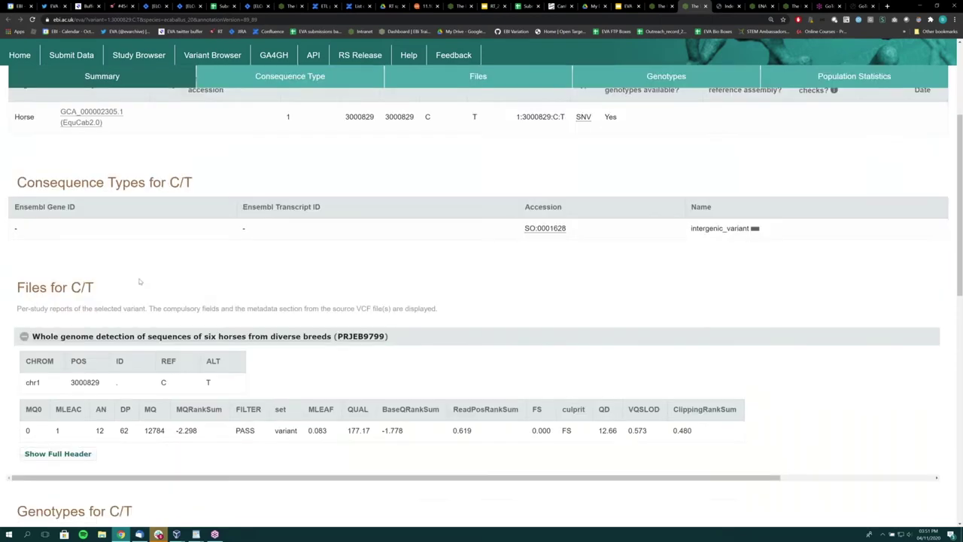
scroll(152, 288, down, 3)
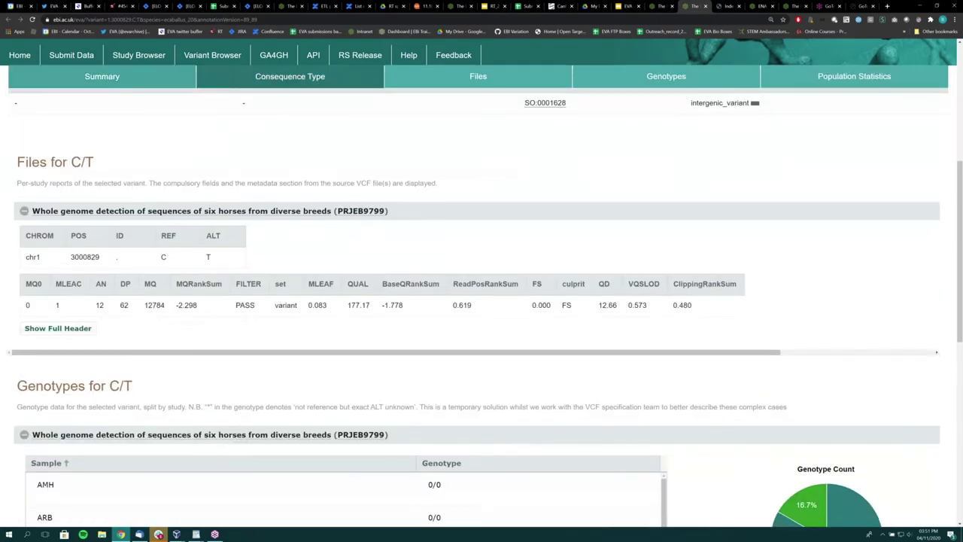
scroll(153, 288, up, 3)
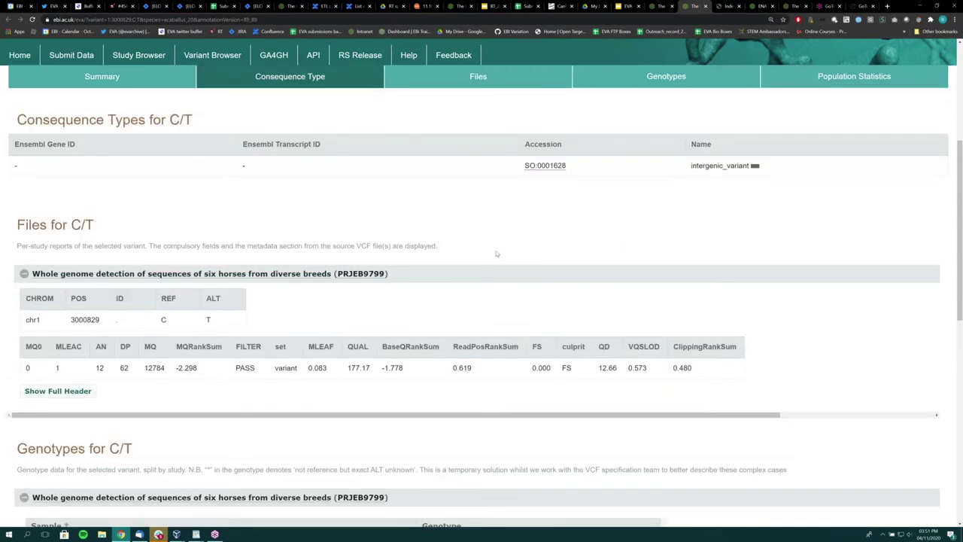
scroll(210, 236, down, 3)
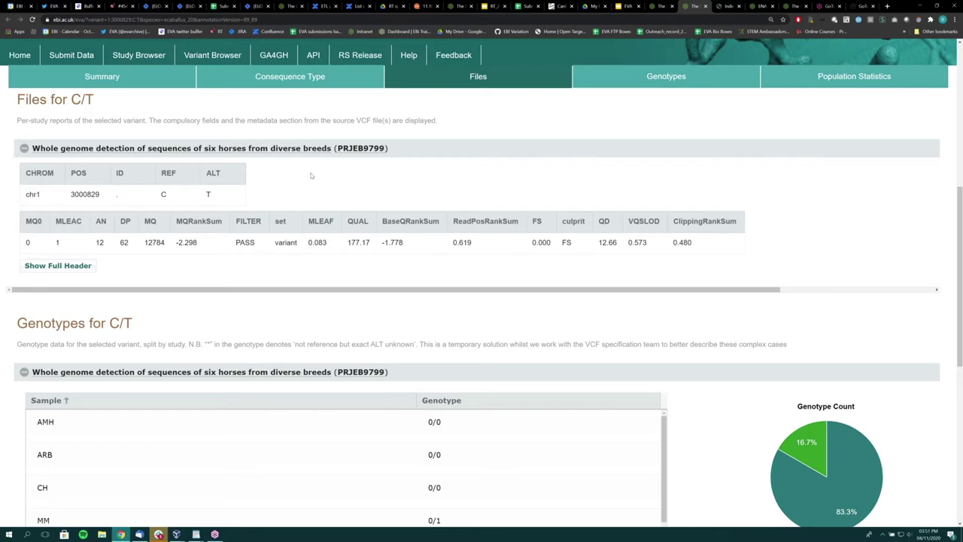
scroll(451, 226, down, 3)
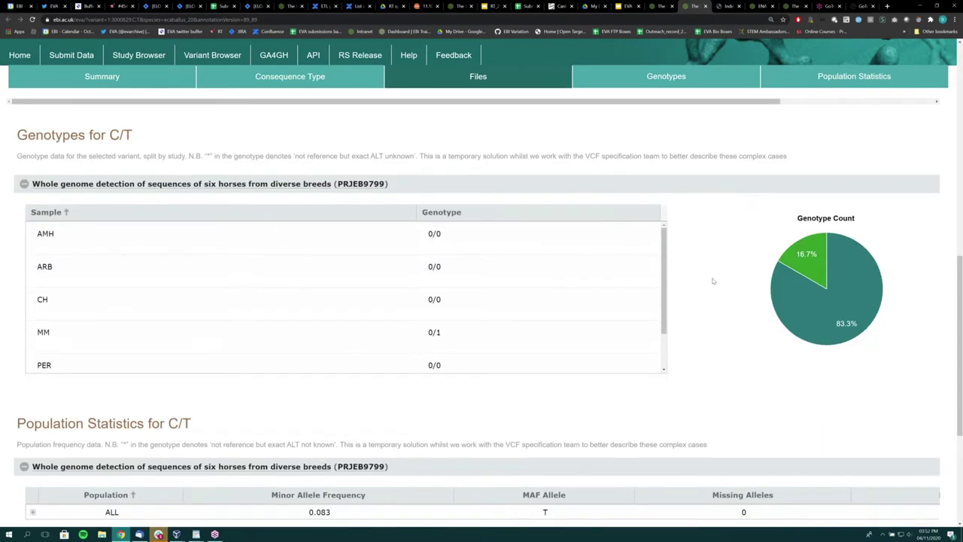
scroll(714, 281, down, 1)
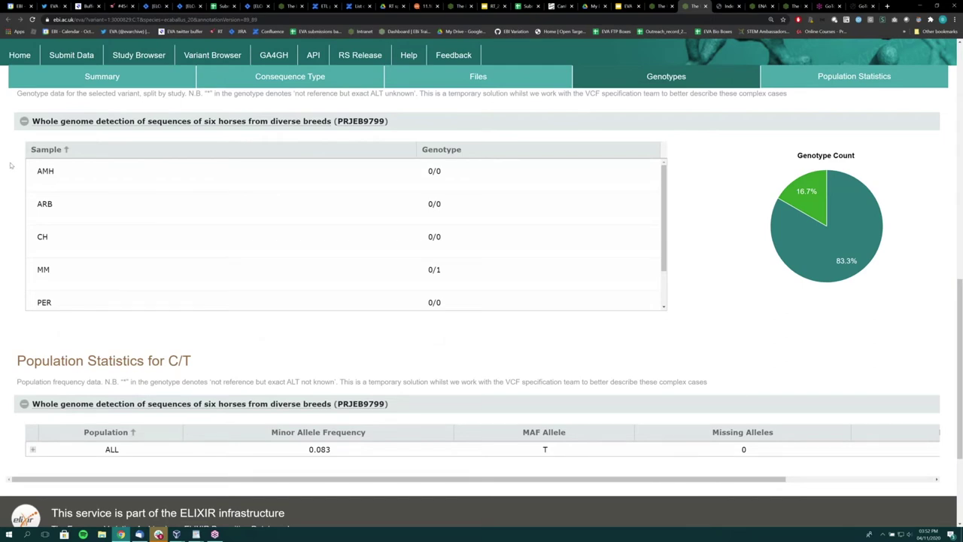
scroll(23, 385, down, 1)
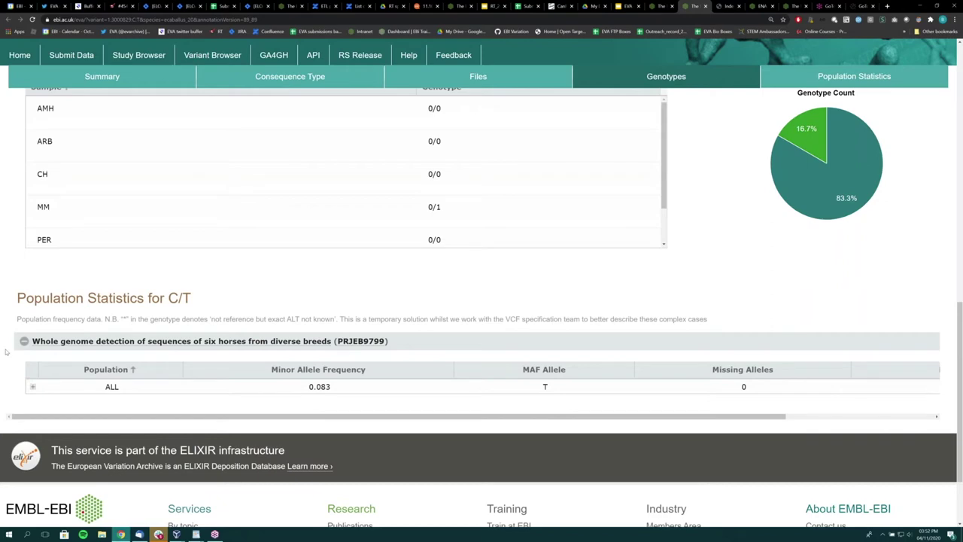
scroll(6, 352, up, 7)
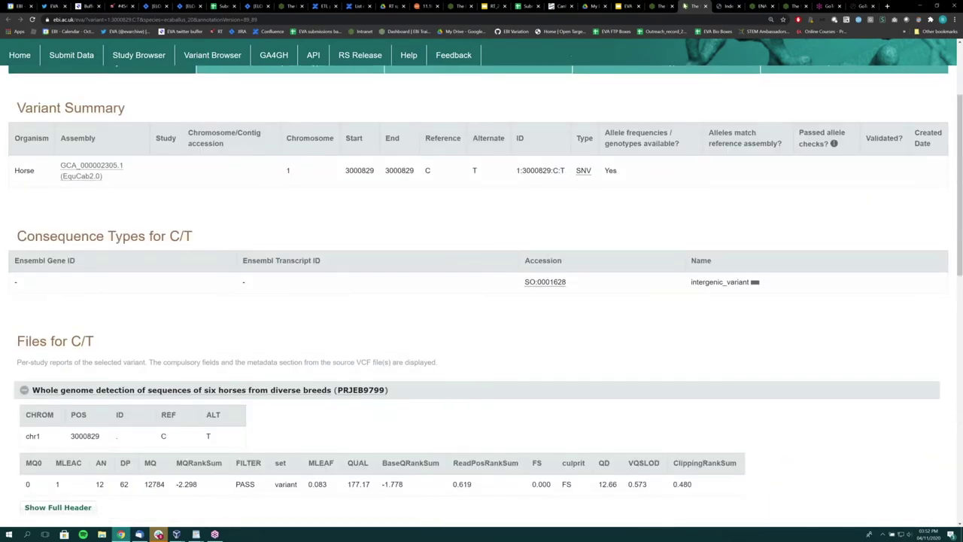
Back in the Variant Browser, select Human / GRCh37 as organism and assembly, dismissing the position warning
click(653, 9)
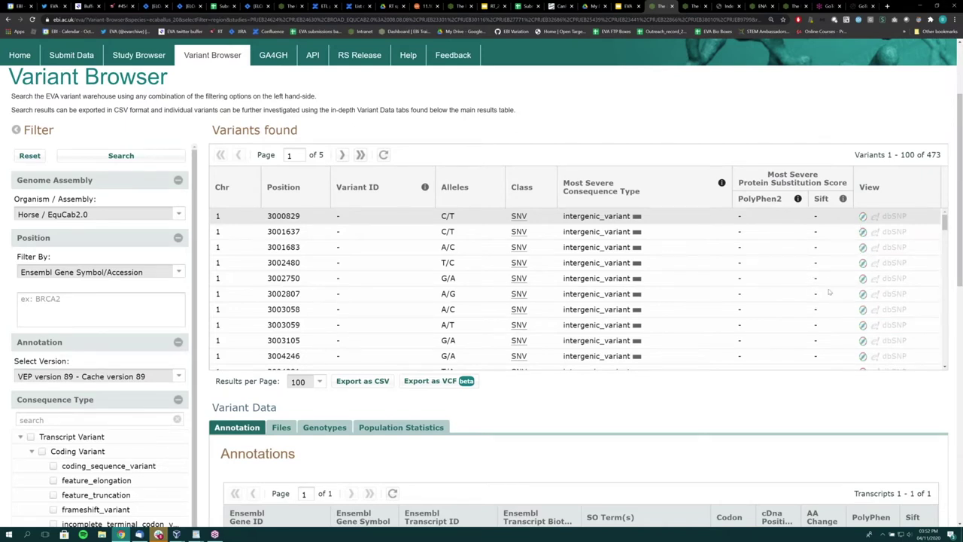
click(180, 216)
scroll(66, 284, down, 1)
click(68, 284)
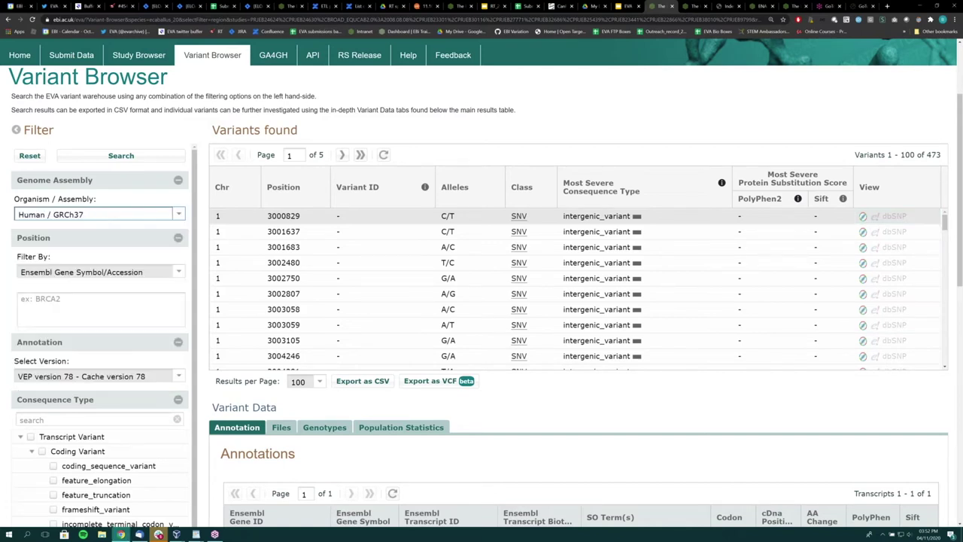
click(159, 157)
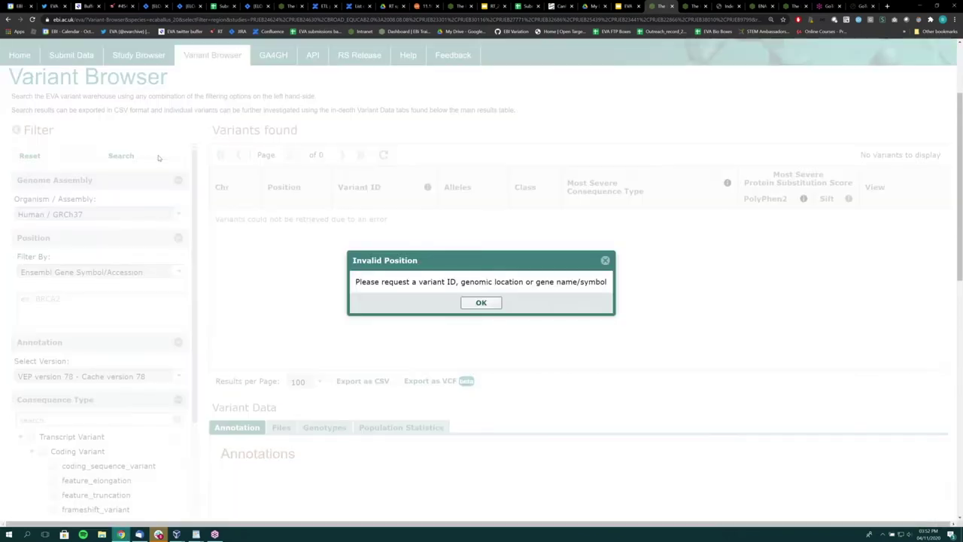
click(481, 302)
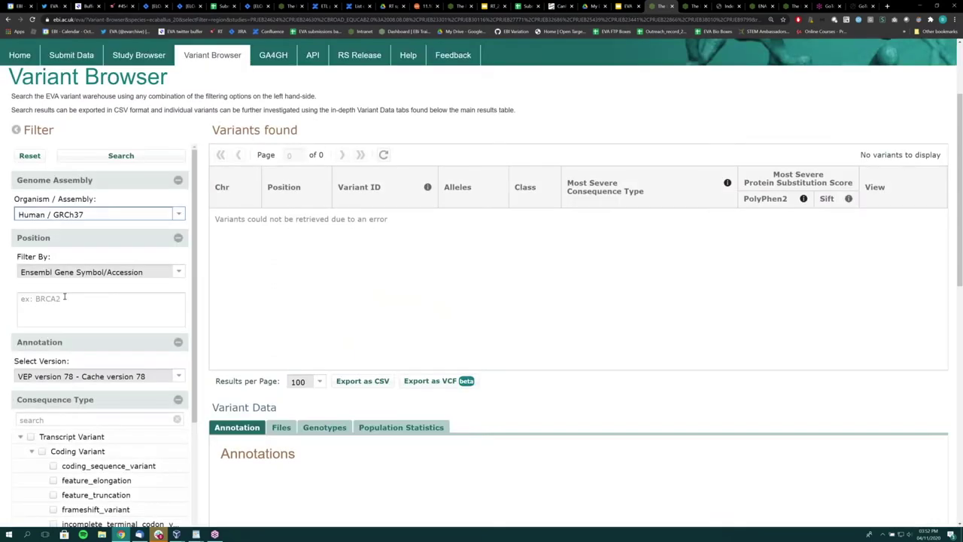
click(180, 272)
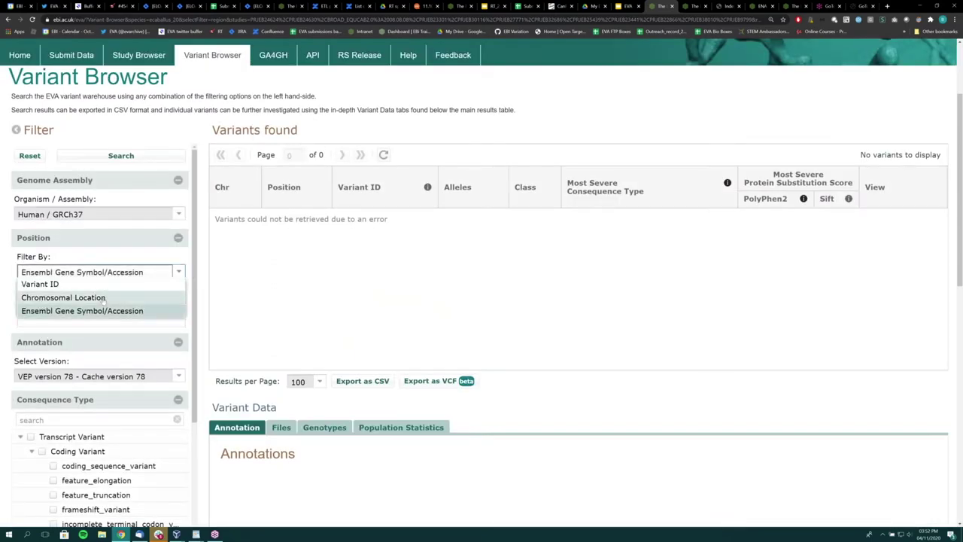
click(57, 297)
click(150, 157)
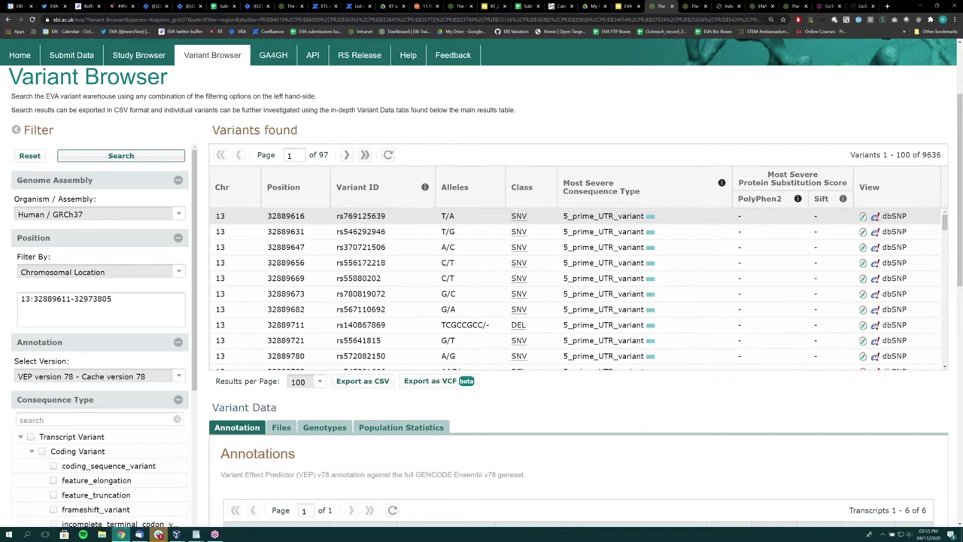
click(875, 217)
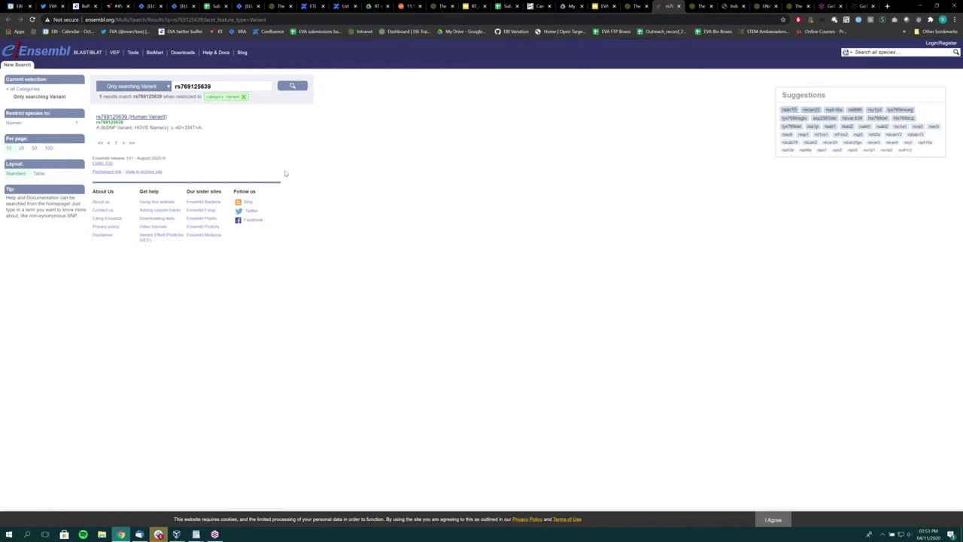
Reload Ensembl to view the rs769125639 variant page, then return to the EVA results
key(F5)
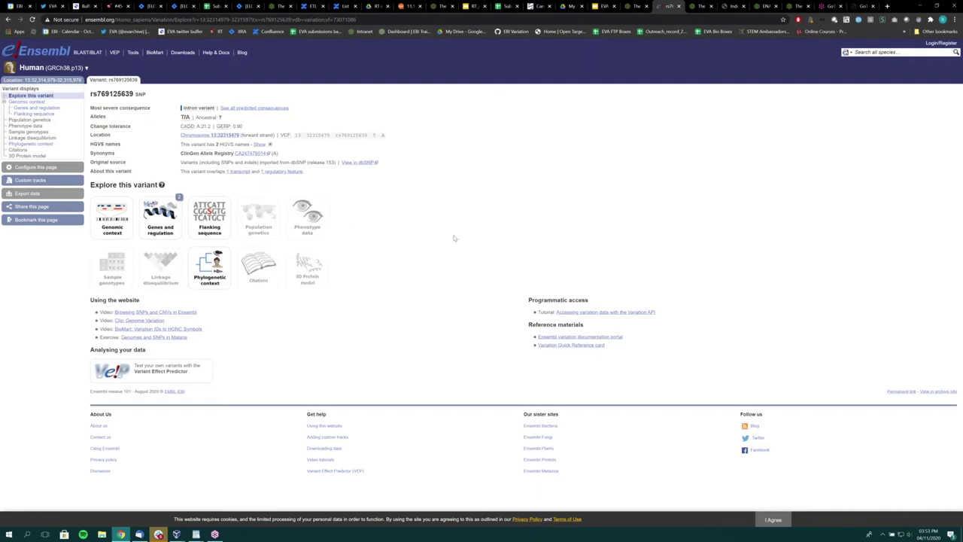
click(631, 6)
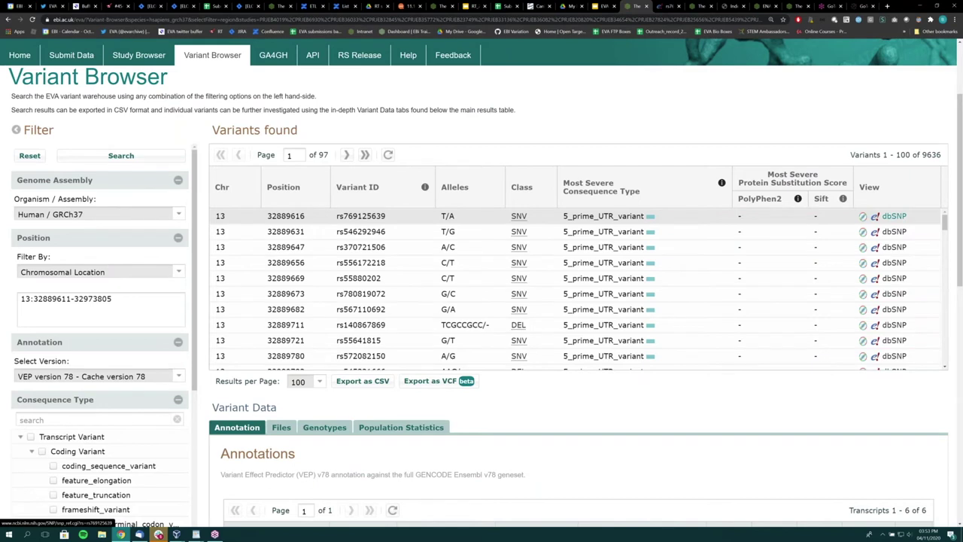
Read the first variant's dbSNP report for rs769125639, then return to the top of the EVA results
click(886, 217)
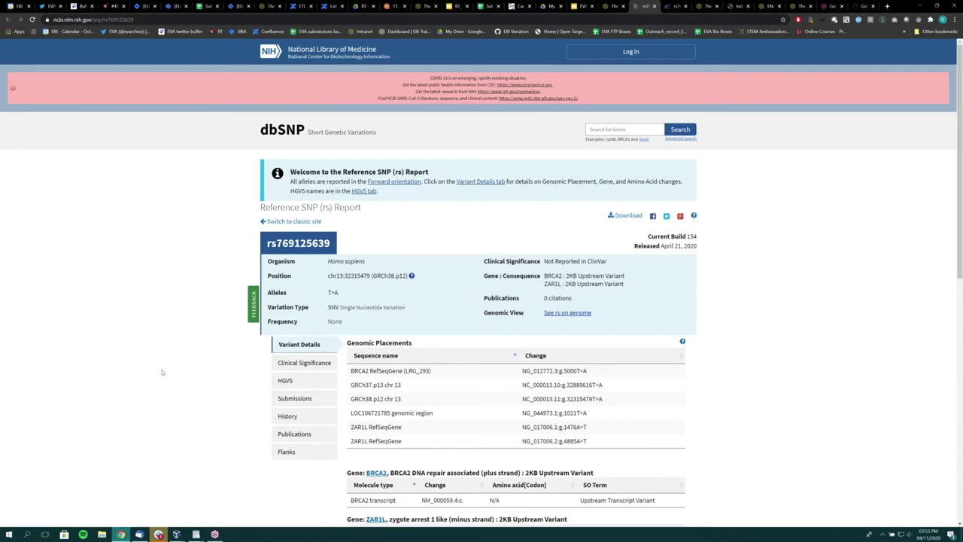
scroll(161, 372, down, 3)
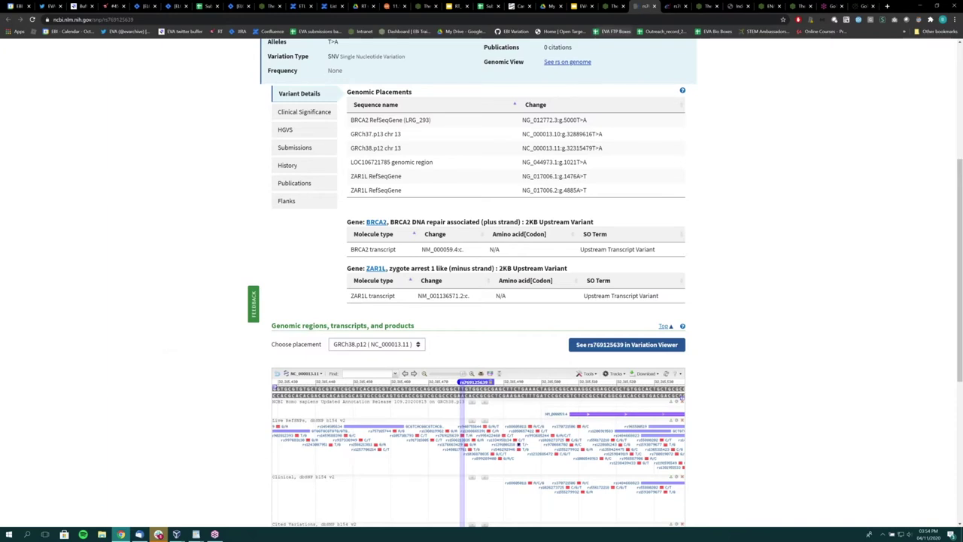
click(616, 6)
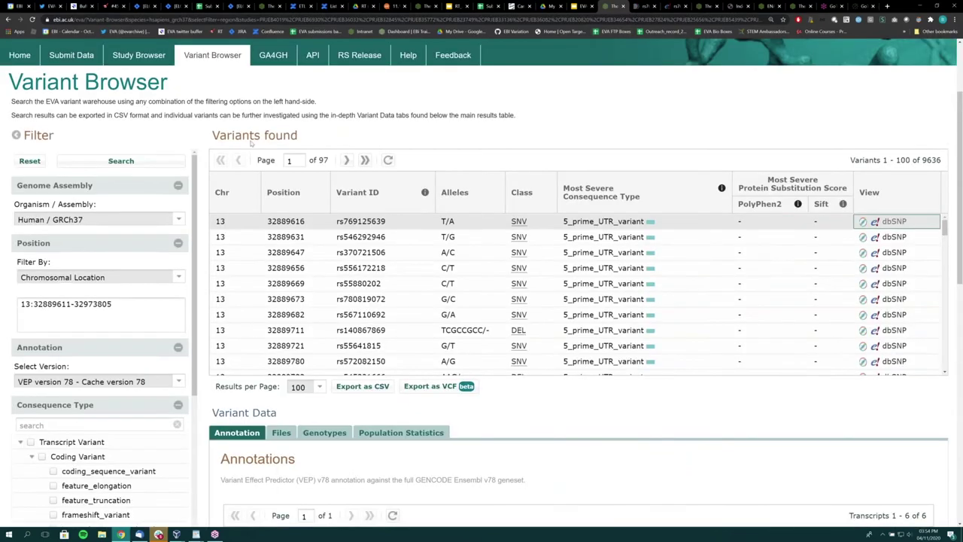
scroll(252, 143, up, 3)
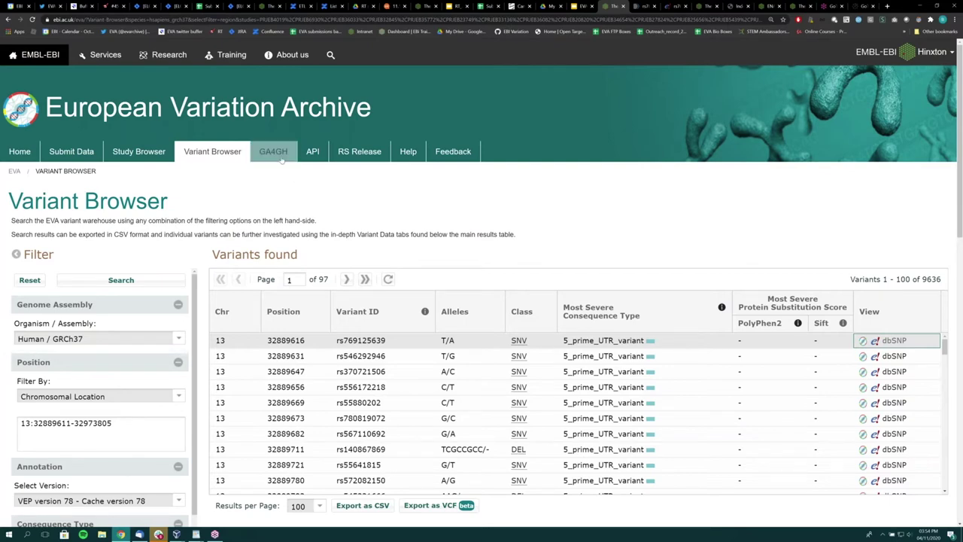
Visit the GA4GH Beacon page, then the API documentation down to its example REST queries
click(280, 156)
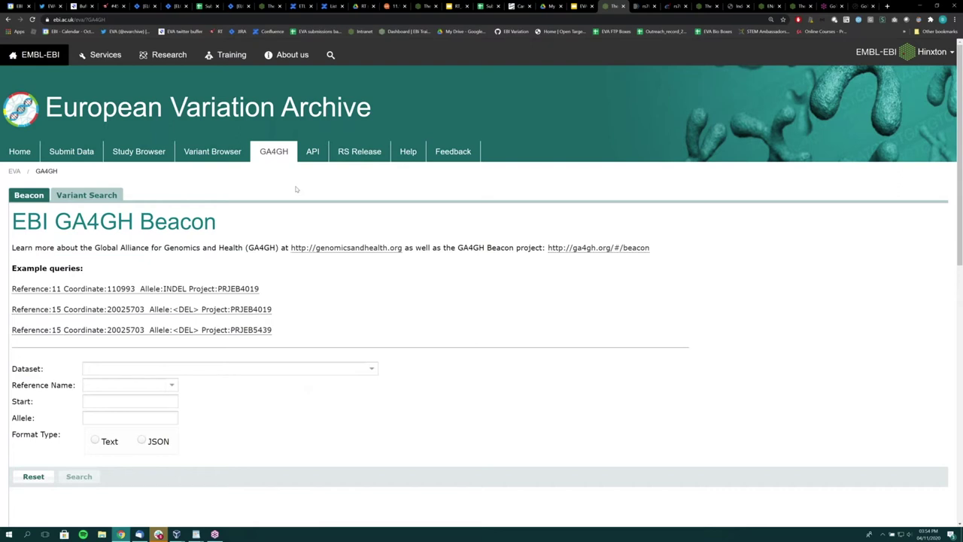
click(316, 154)
scroll(347, 302, down, 1)
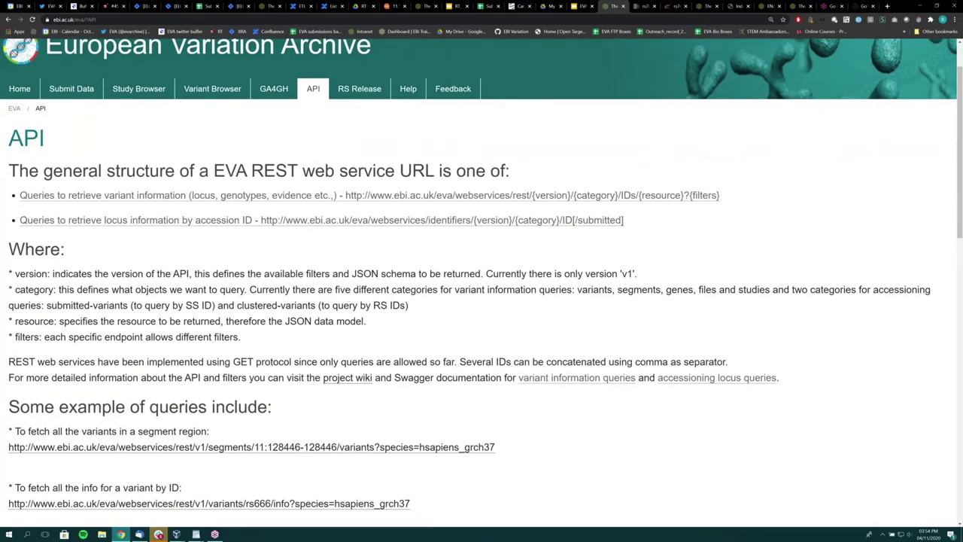
scroll(343, 300, down, 1)
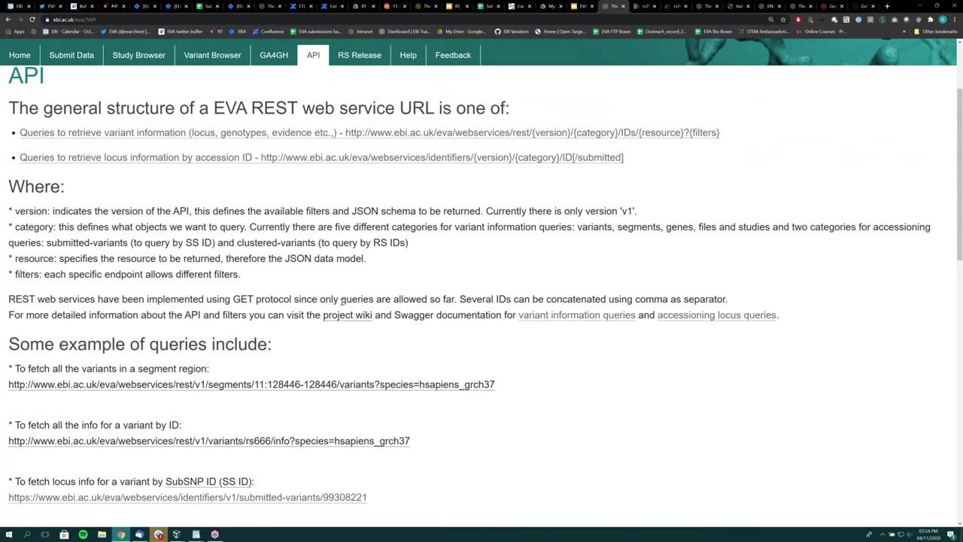
scroll(342, 300, down, 1)
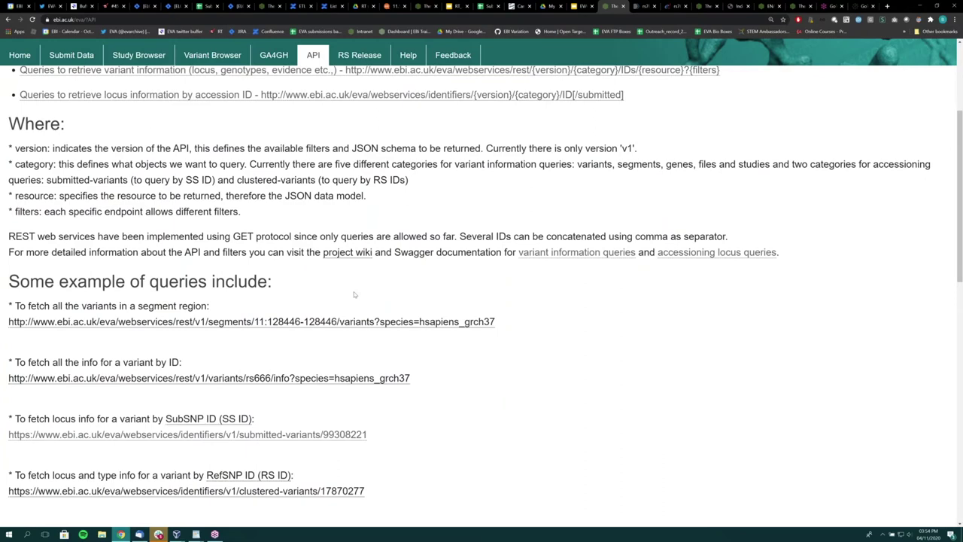
scroll(353, 297, down, 1)
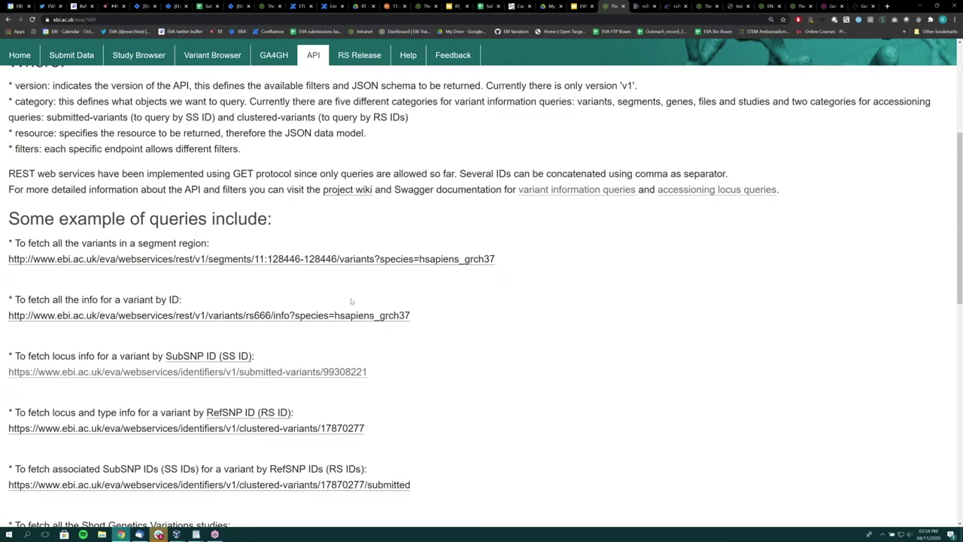
scroll(495, 208, down, 1)
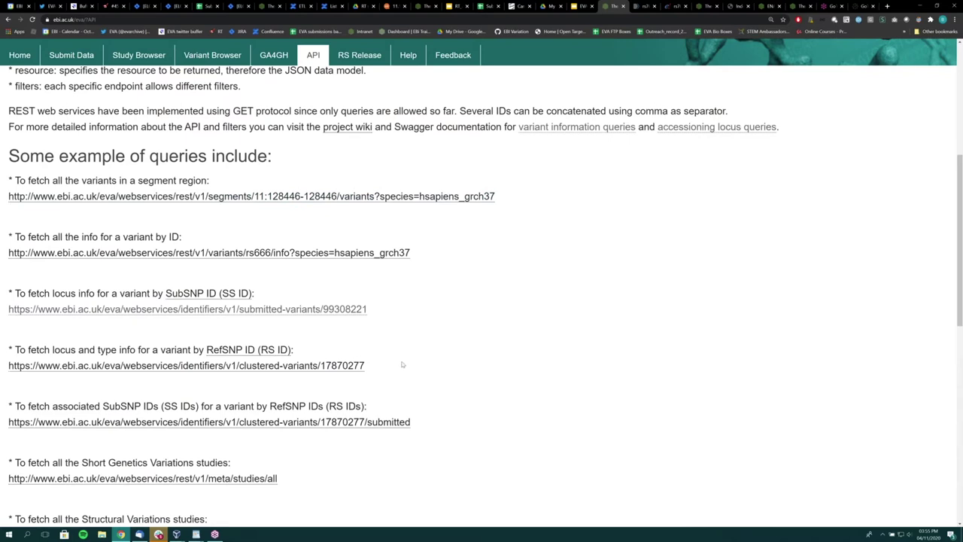
scroll(361, 391, down, 1)
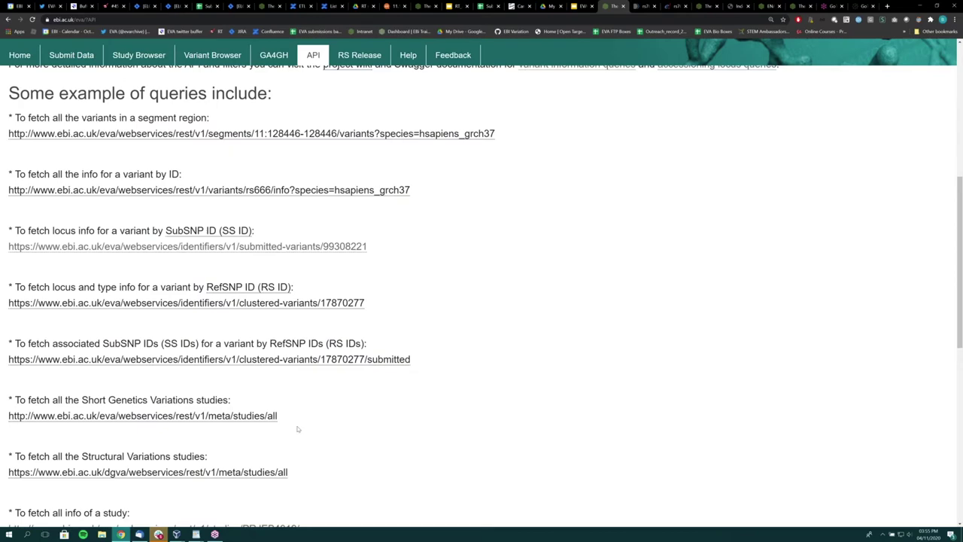
scroll(298, 429, down, 1)
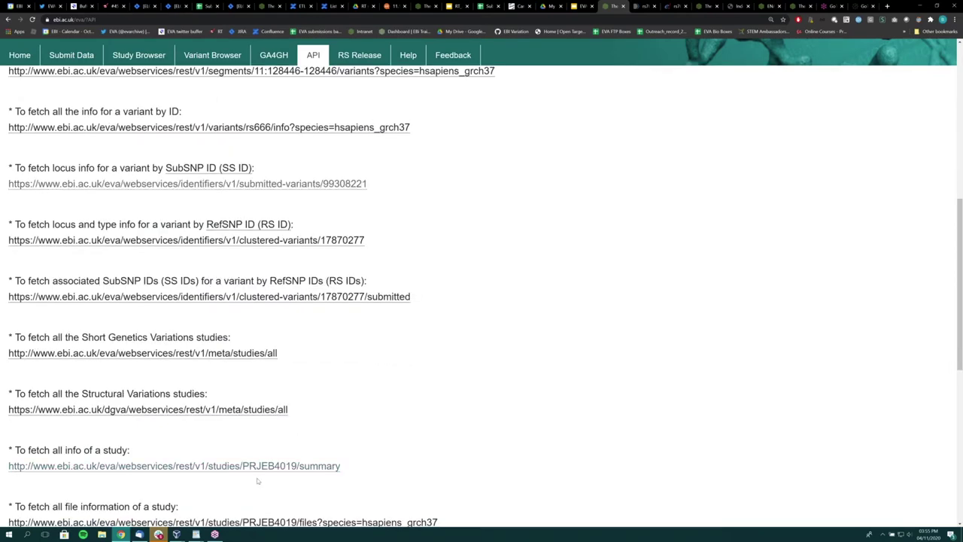
scroll(257, 480, down, 1)
Open and browse the PRJEB4019 study summary JSON, then switch back to the API page
click(253, 402)
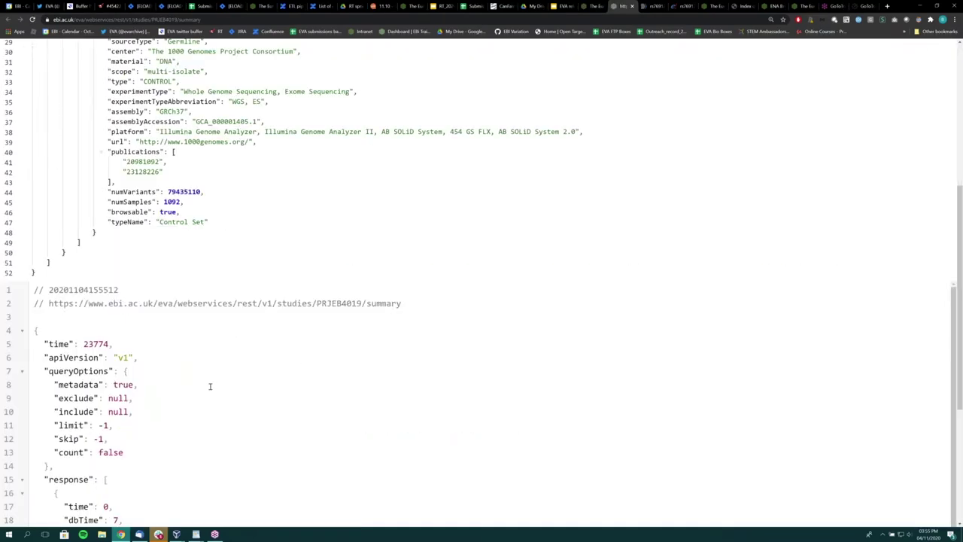
scroll(210, 386, up, 1)
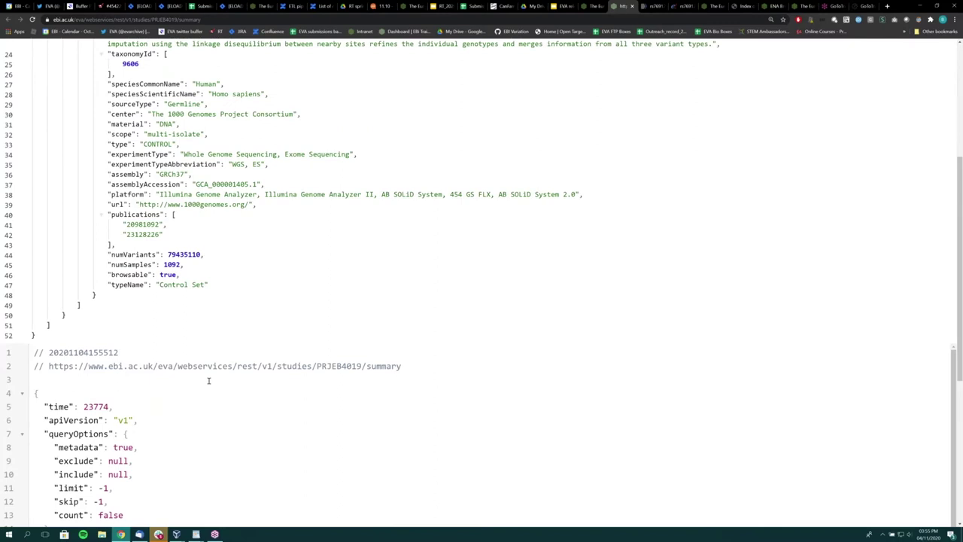
scroll(209, 381, down, 1)
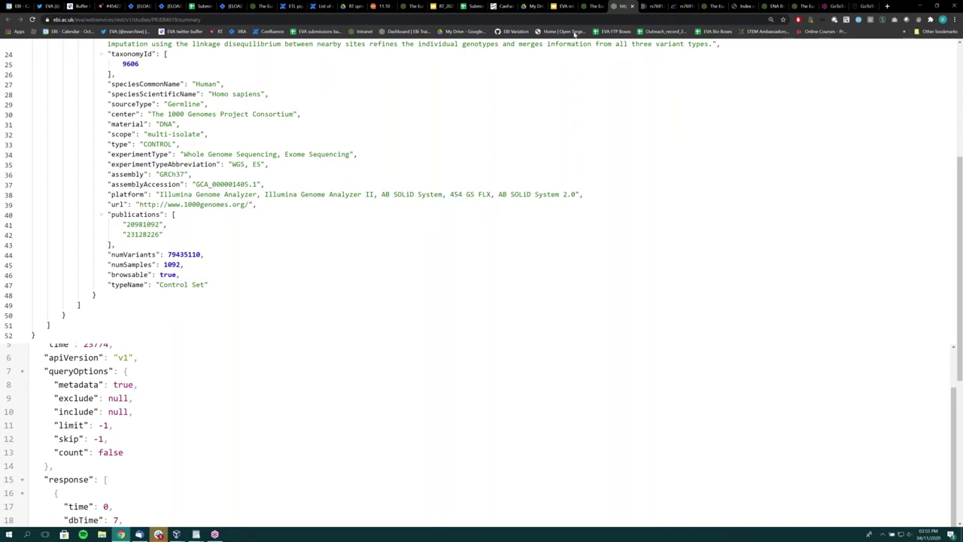
key(ctrl+shift+Tab)
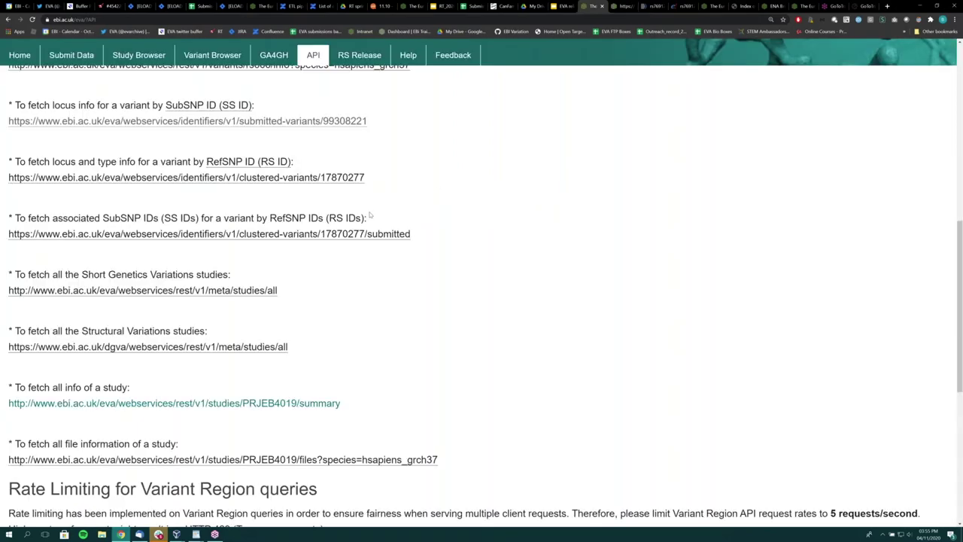
Open the EVA Help pages and look through them
scroll(370, 216, up, 8)
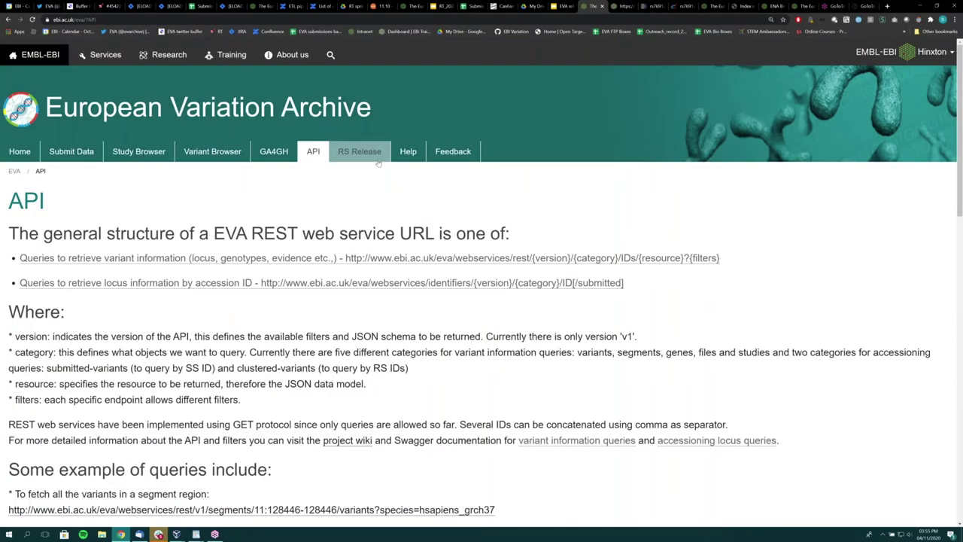
click(407, 152)
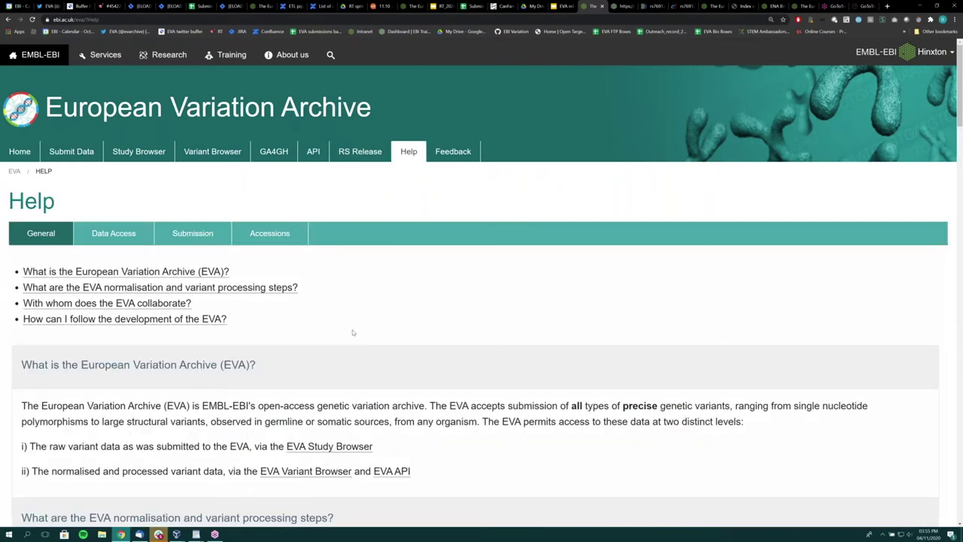
scroll(352, 332, down, 2)
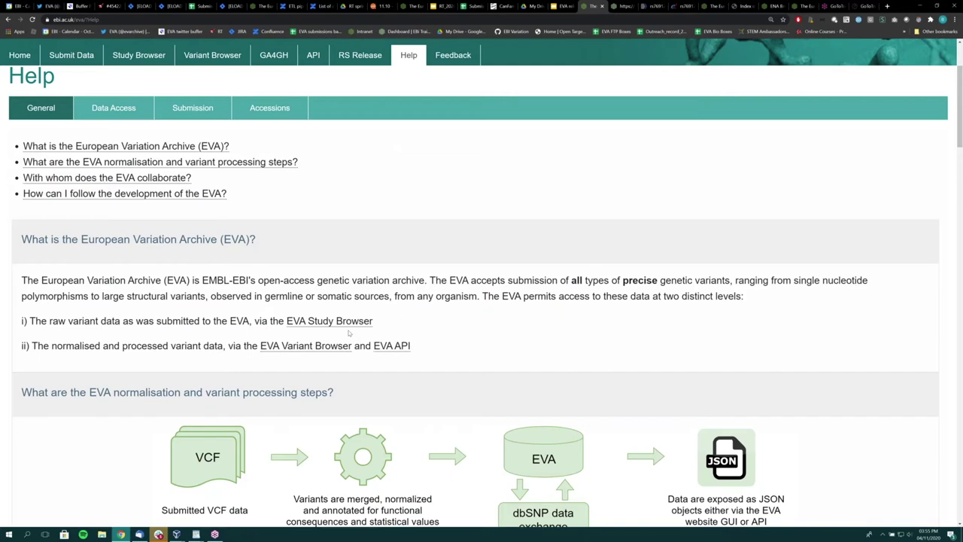
scroll(316, 336, down, 5)
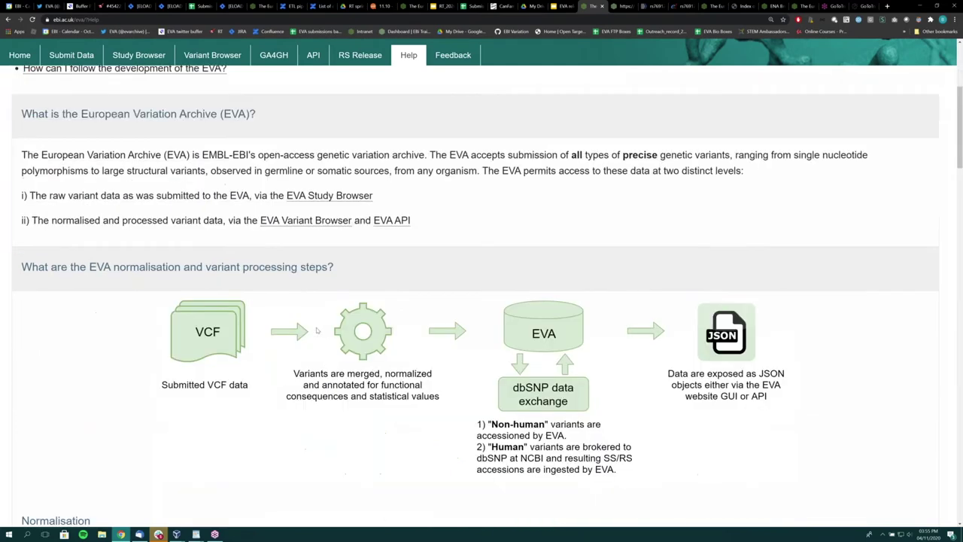
scroll(317, 329, up, 6)
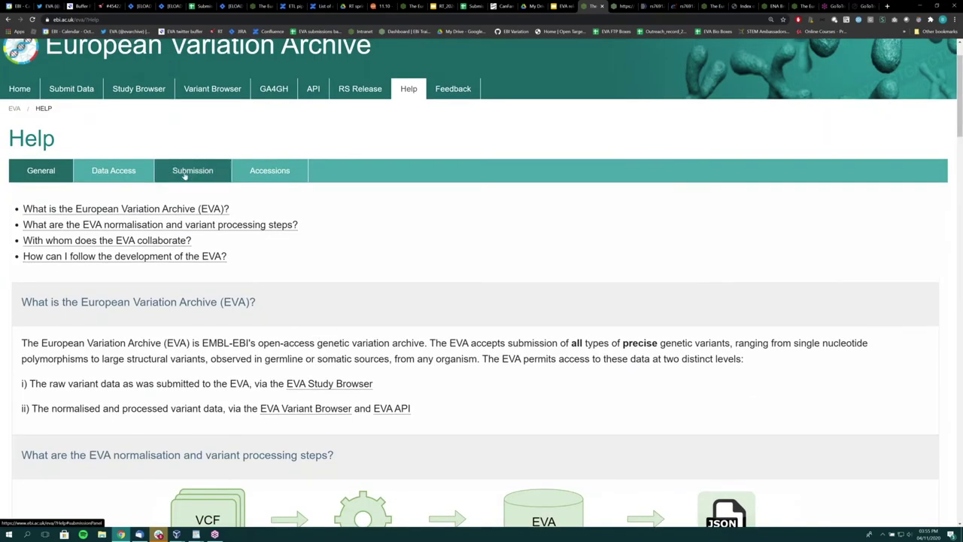
Show the Submission help and scroll to 'How do I generate a VCF file?'
click(185, 173)
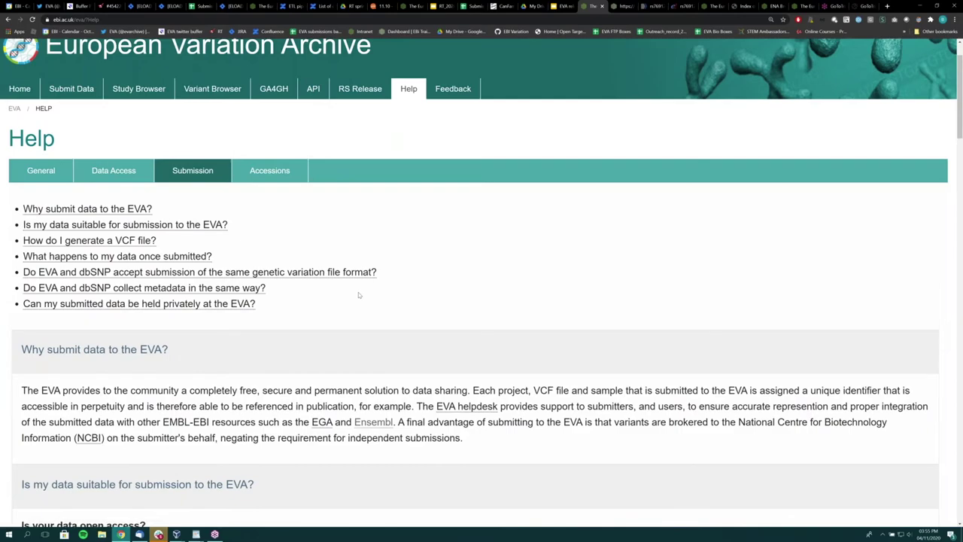
scroll(359, 295, down, 2)
scroll(359, 295, down, 1)
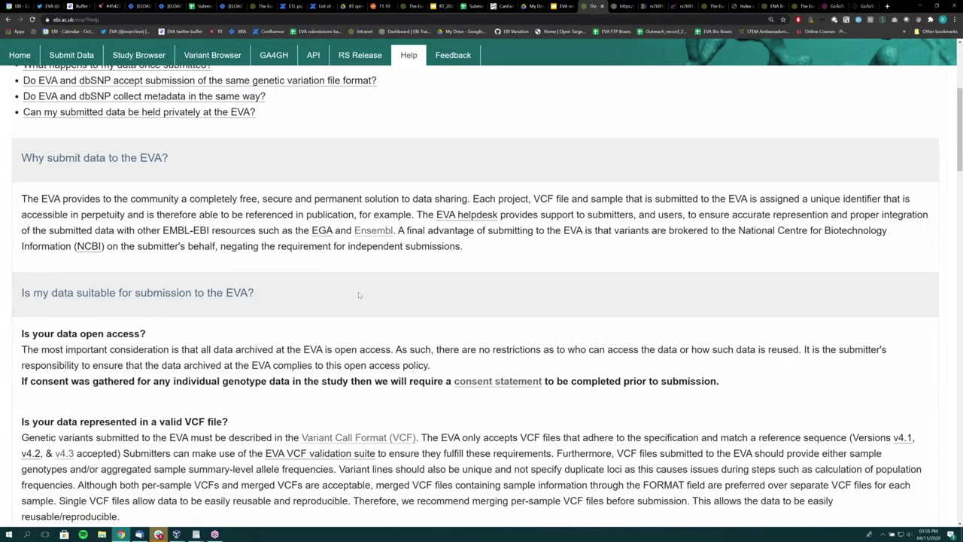
scroll(359, 295, down, 10)
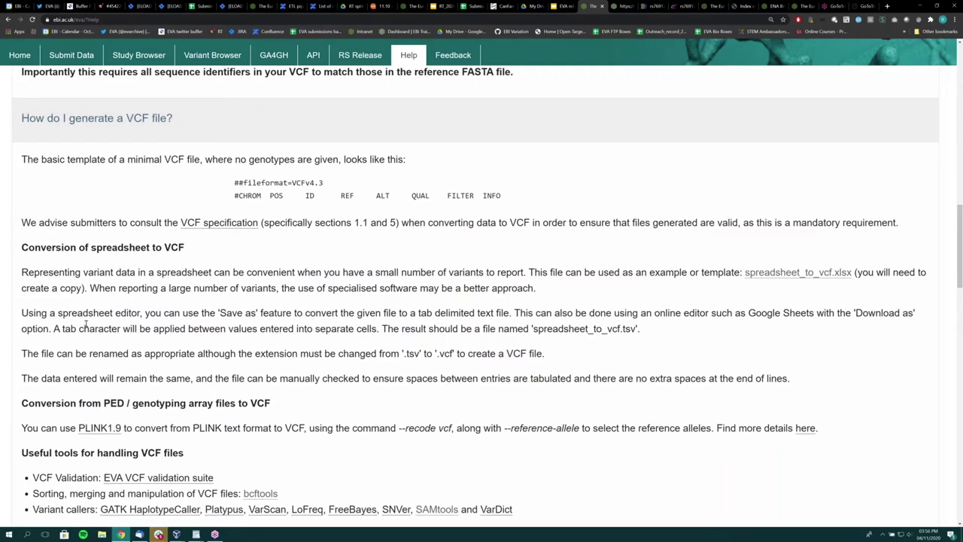
scroll(87, 325, down, 1)
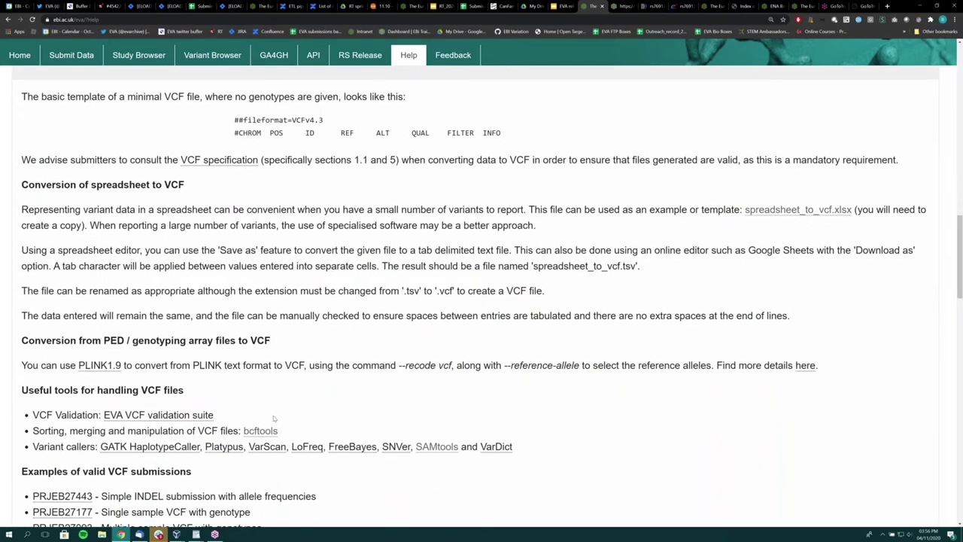
scroll(274, 419, down, 1)
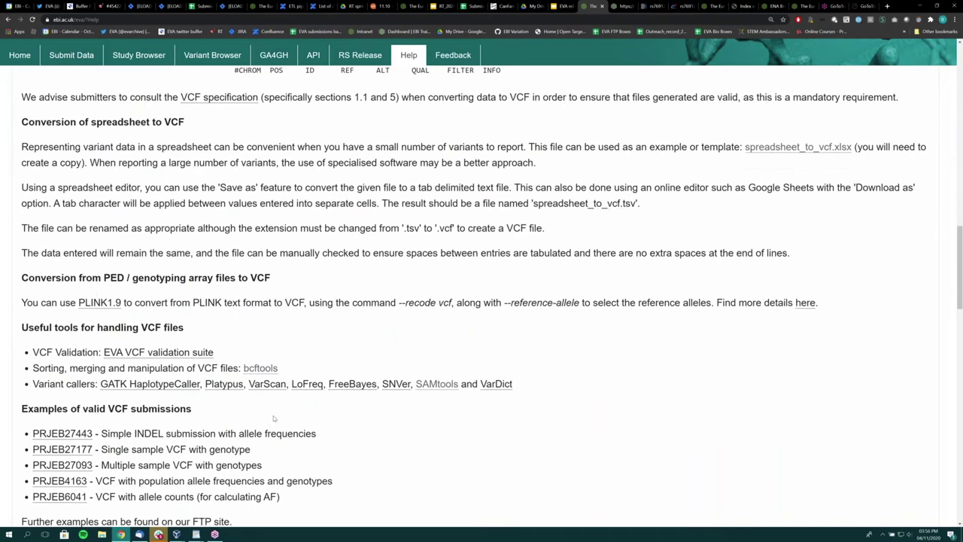
scroll(489, 283, up, 1)
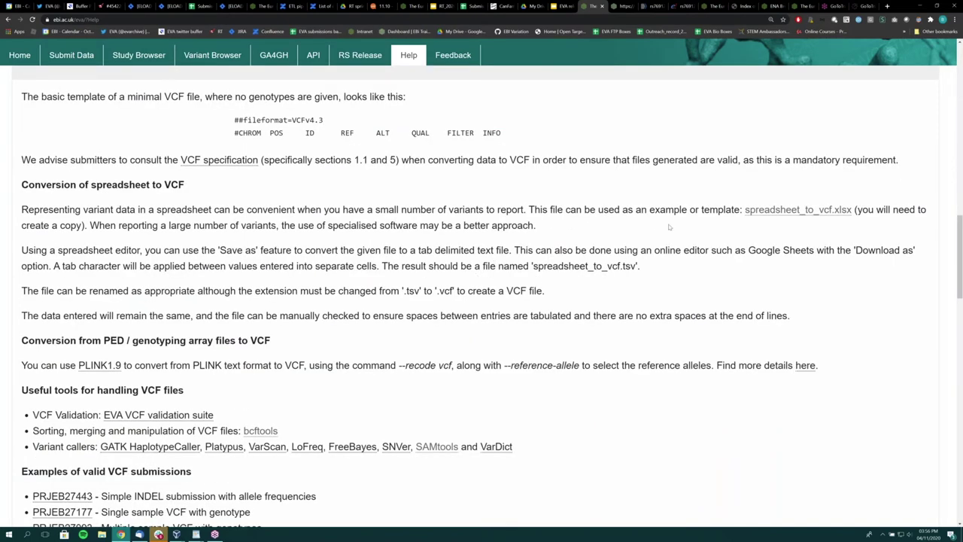
Open spreadsheet_to_vcf.xlsx and inspect cells A8, A3 and A1, including the ##fileformat=VCFv4.3 header
click(798, 210)
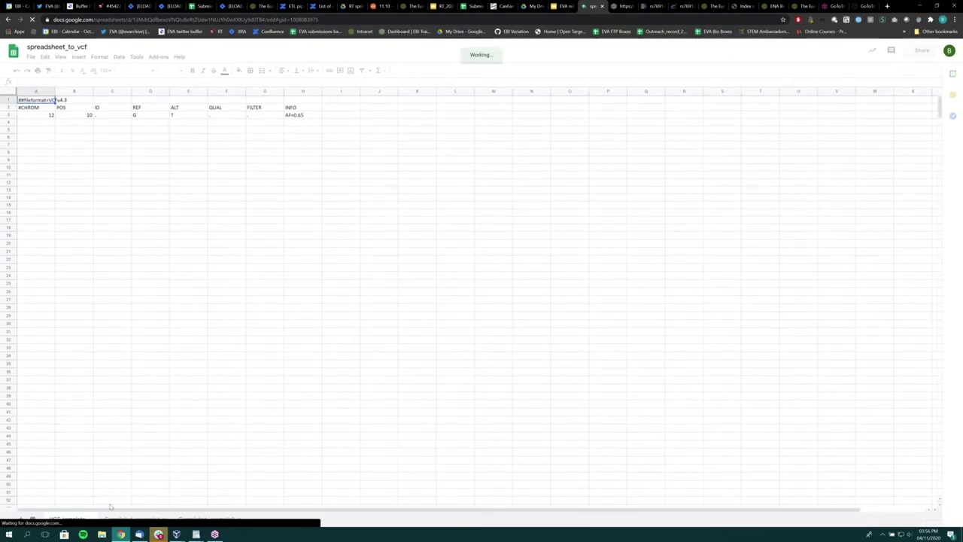
click(50, 154)
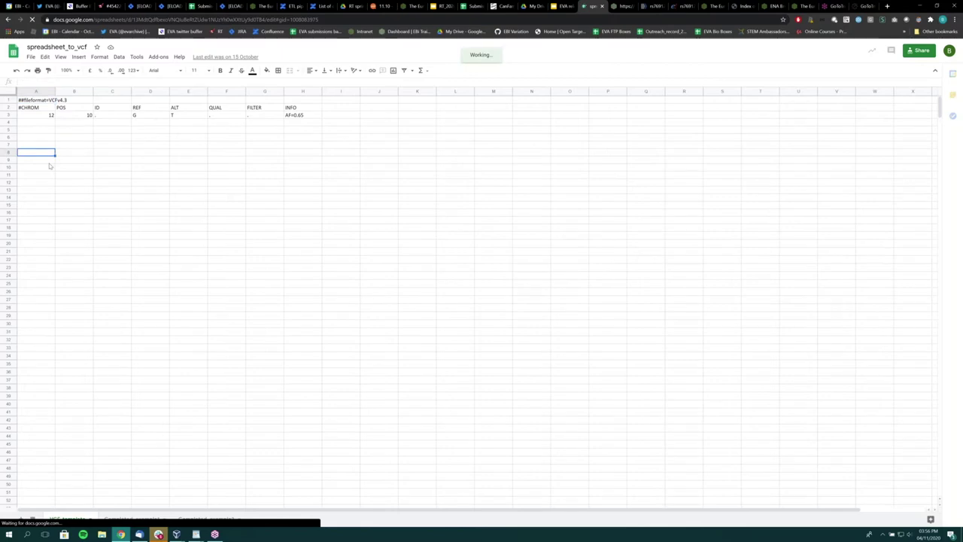
click(45, 115)
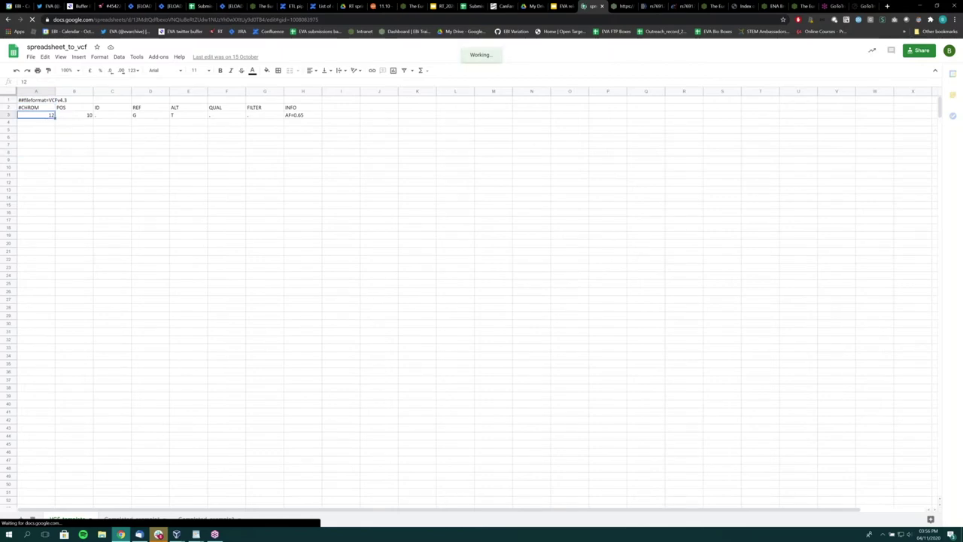
click(54, 100)
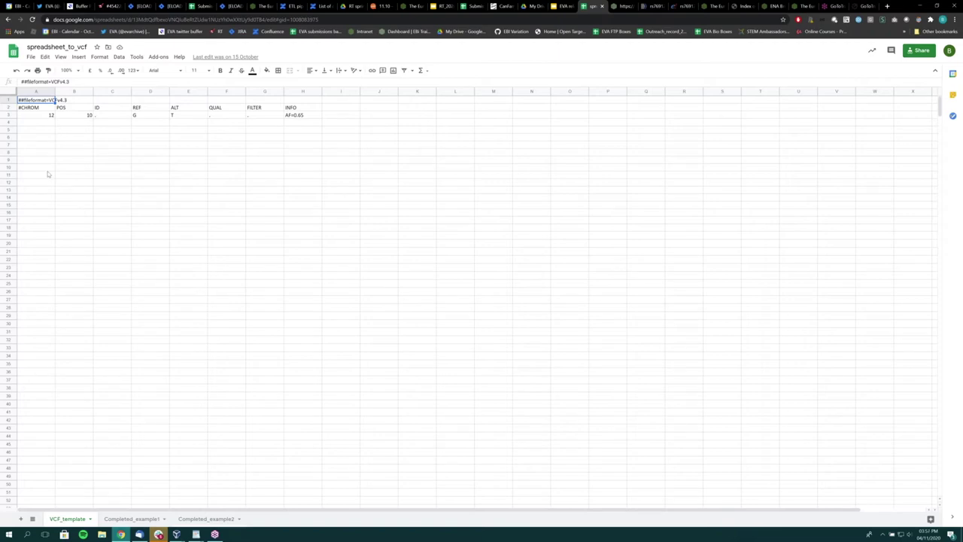
click(34, 118)
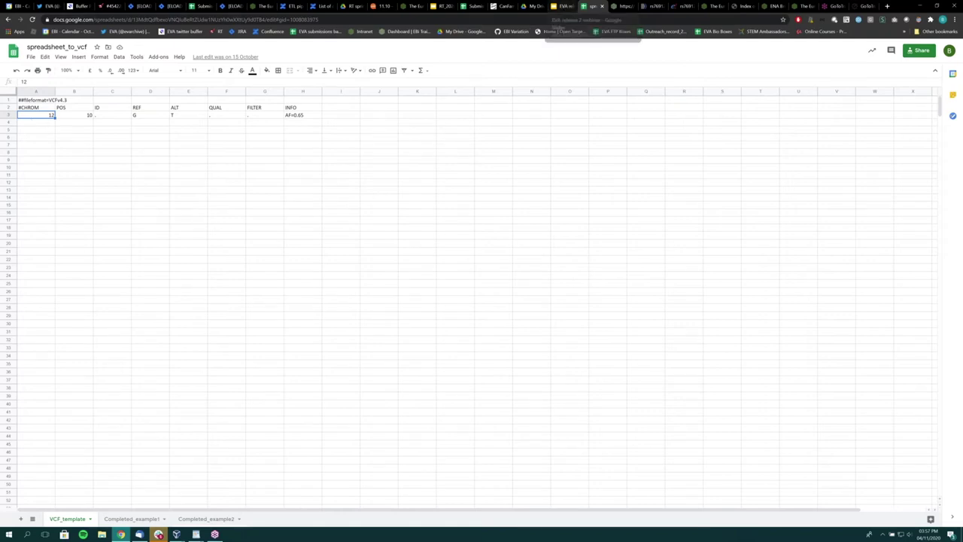
Return to the EVA site and open the Clustered variants (RS) Release page
click(545, 32)
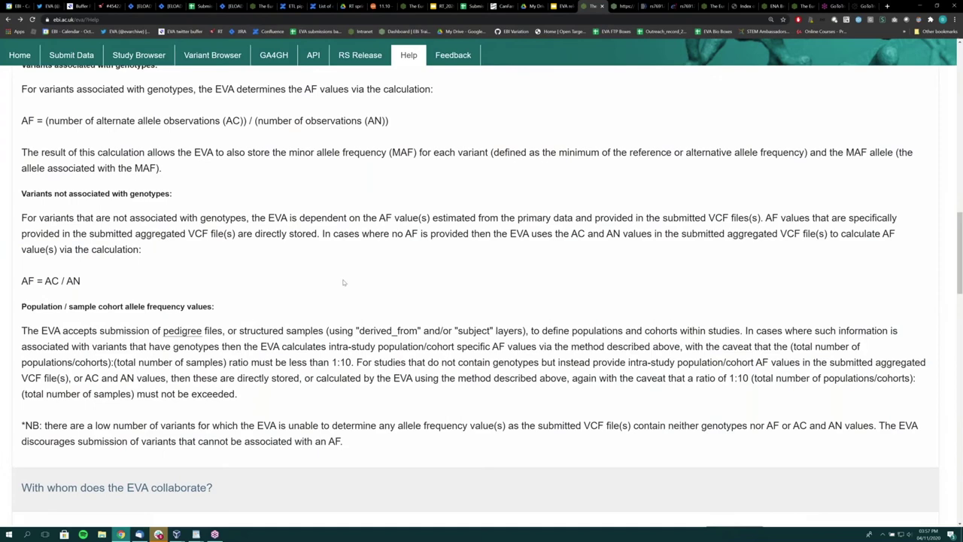
scroll(343, 283, up, 2)
scroll(343, 282, up, 3)
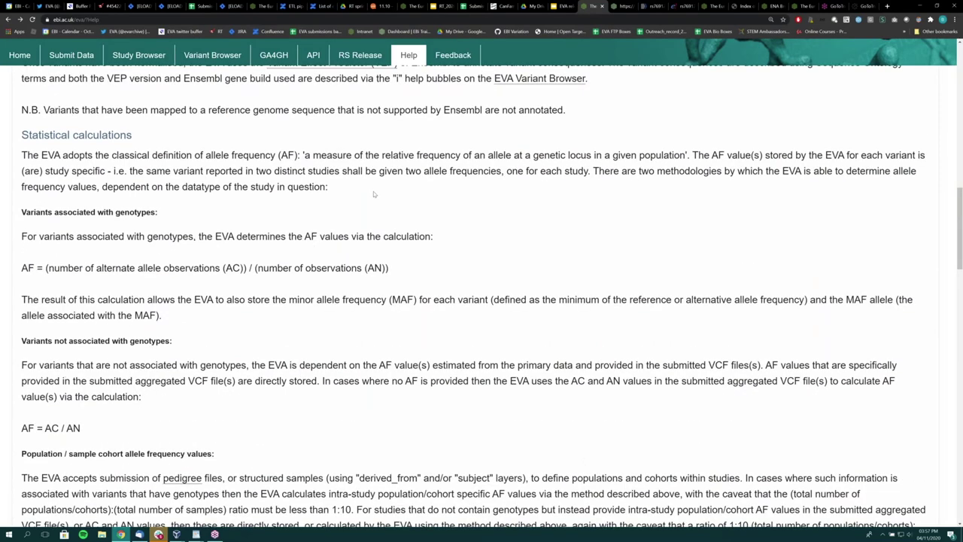
click(358, 55)
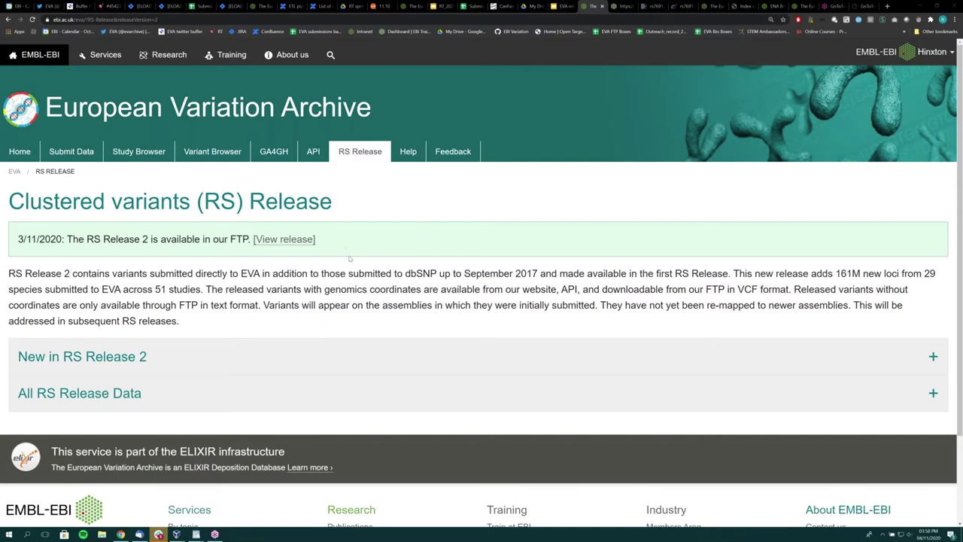
Present the EVA release 2 webinar slides full screen
click(554, 6)
click(60, 57)
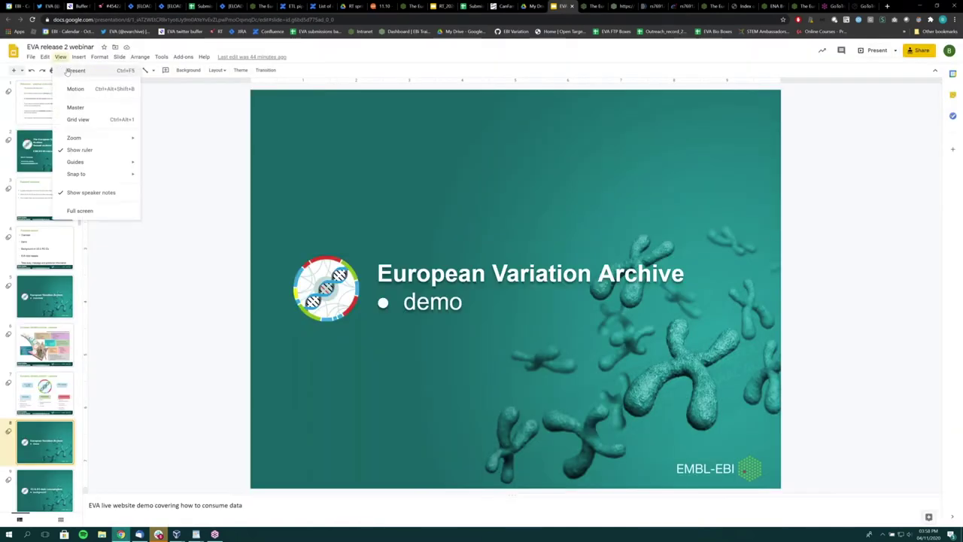
click(71, 70)
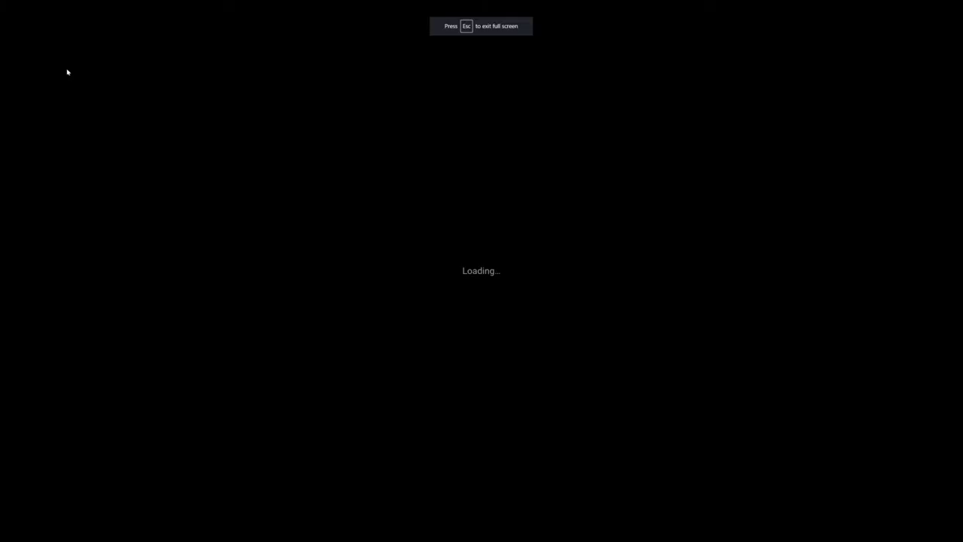